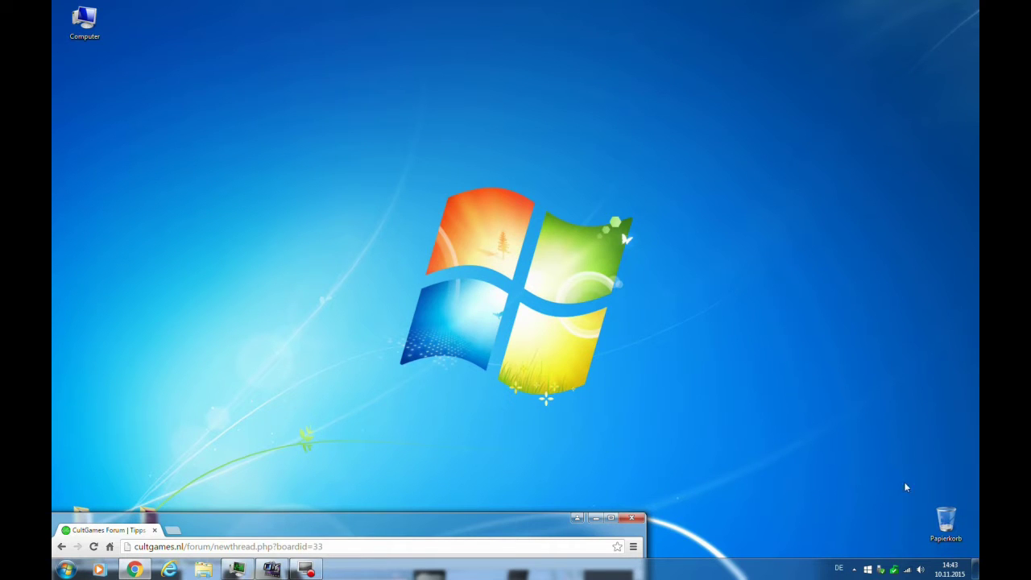
# Look through all pages of the Windows 10 upgrade offer and close its window
pyautogui.click(868, 569)
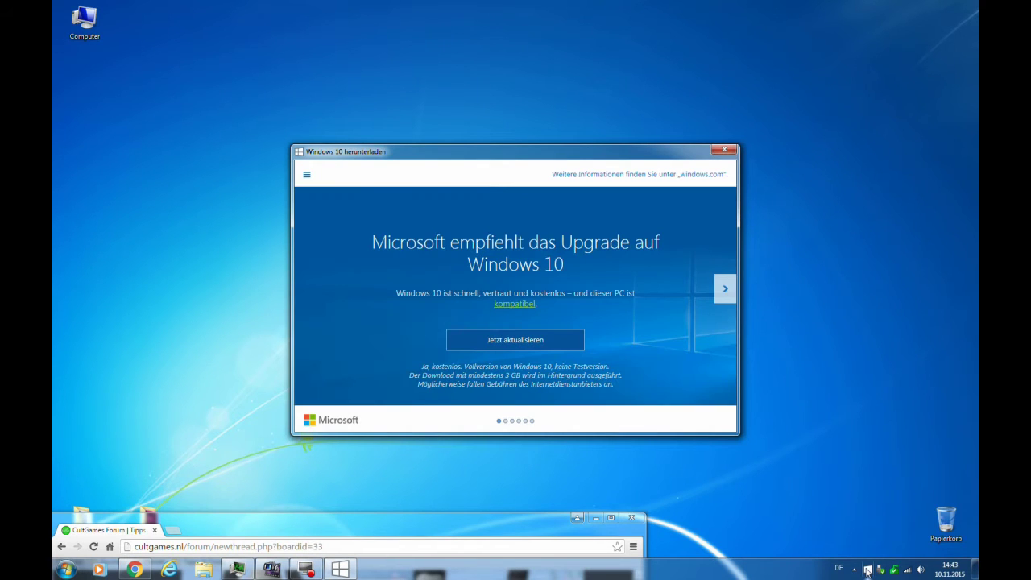
pyautogui.click(723, 292)
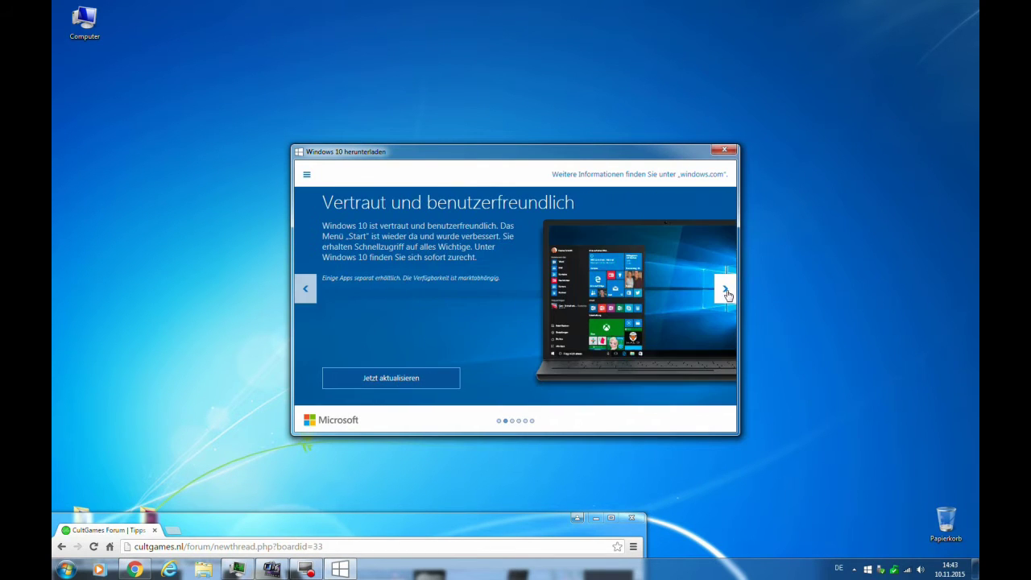
pyautogui.click(725, 292)
pyautogui.click(726, 292)
pyautogui.click(726, 292)
pyautogui.click(726, 292)
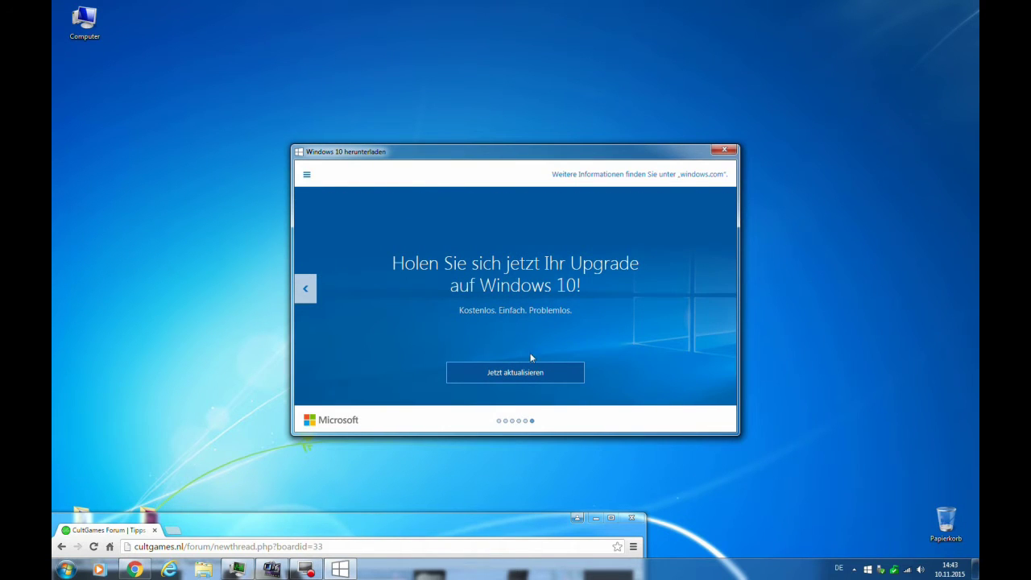
pyautogui.click(724, 150)
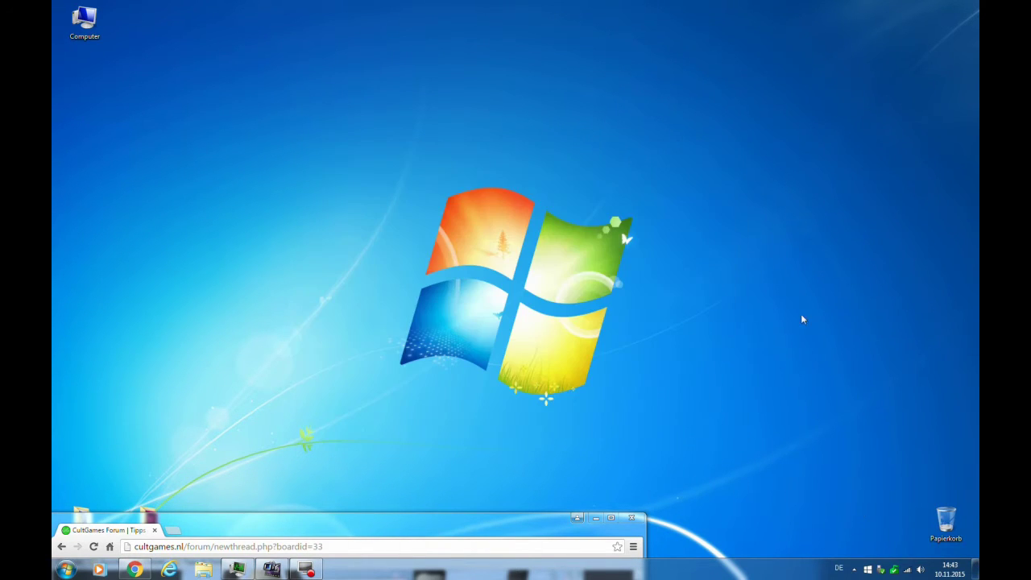
# Check the commands offered by the Windows 10 upgrade notification icon without running any of them
pyautogui.rightClick(870, 568)
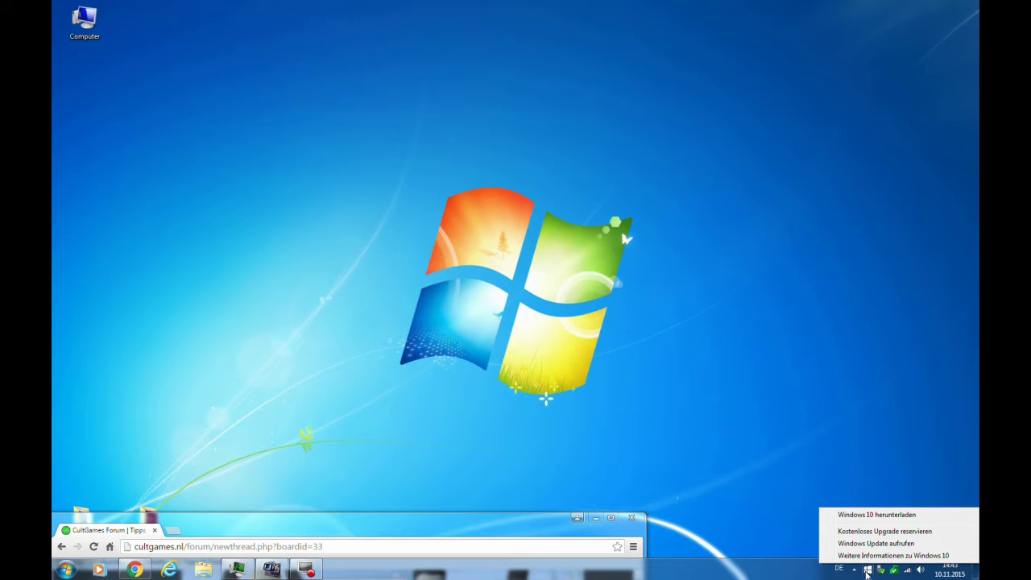
pyautogui.click(791, 539)
pyautogui.rightClick(866, 571)
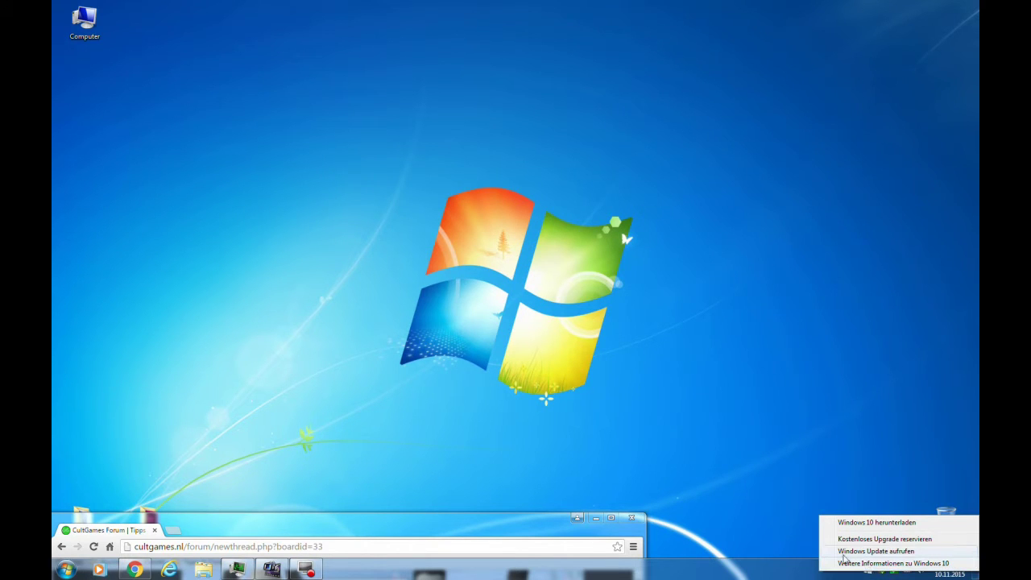
pyautogui.click(771, 534)
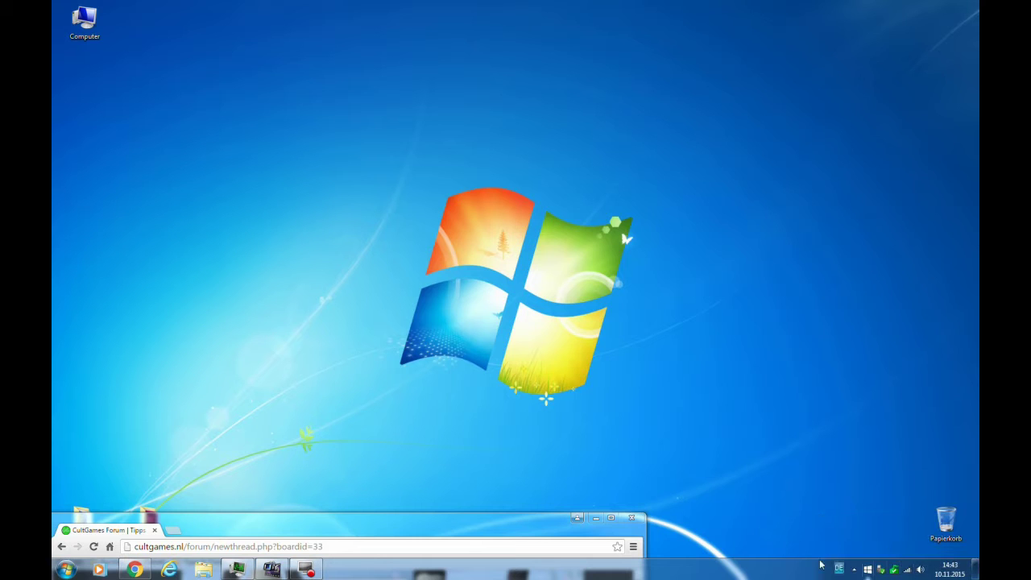
# Search for Aufgabenplanung, open it and dismiss its startup error
pyautogui.click(68, 572)
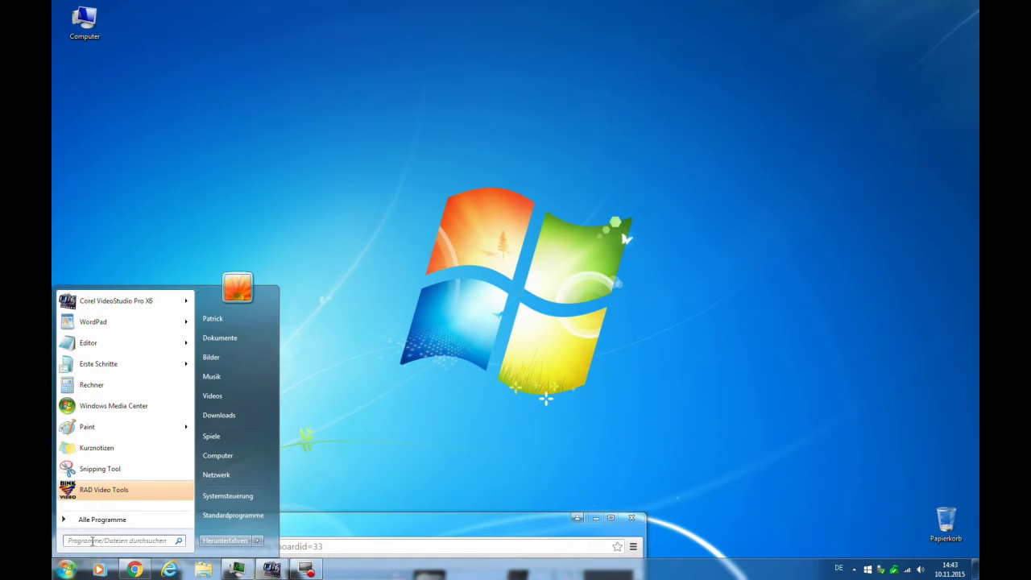
pyautogui.write('aufgabenpla')
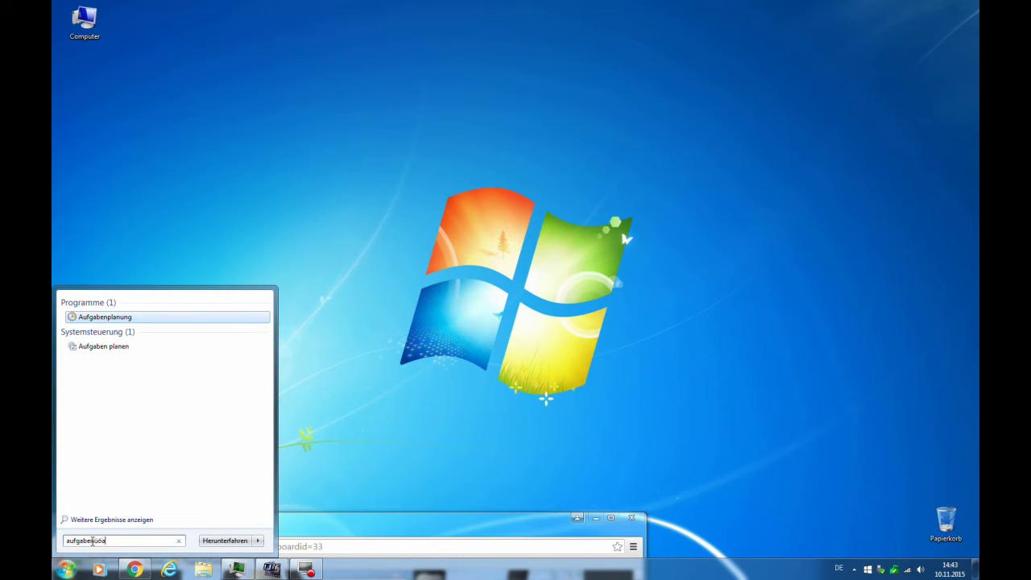
pyautogui.press('BackSpace')
pyautogui.press('BackSpace')
pyautogui.press('BackSpace')
pyautogui.press('BackSpace')
pyautogui.write('nplanun')
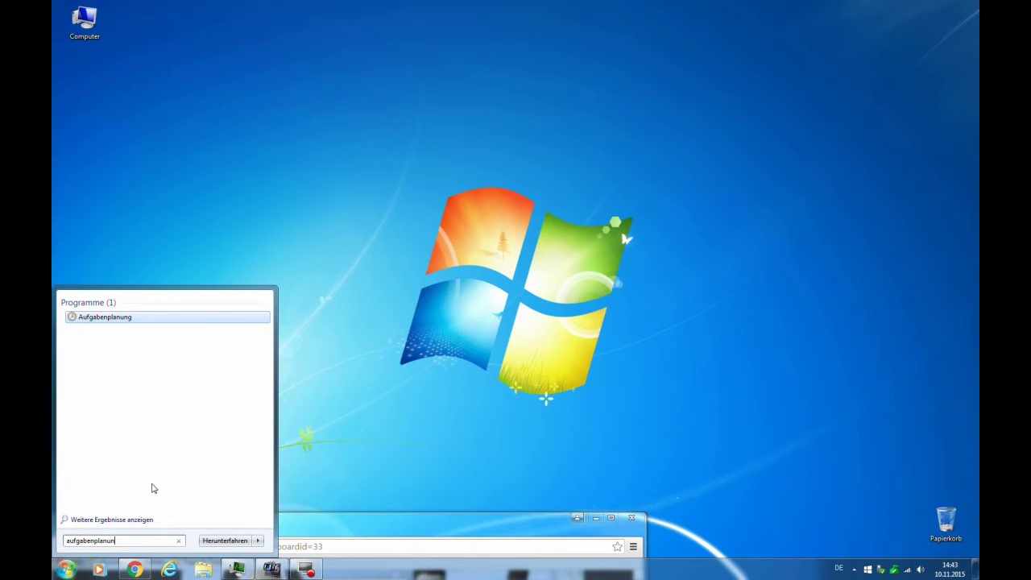
pyautogui.click(102, 318)
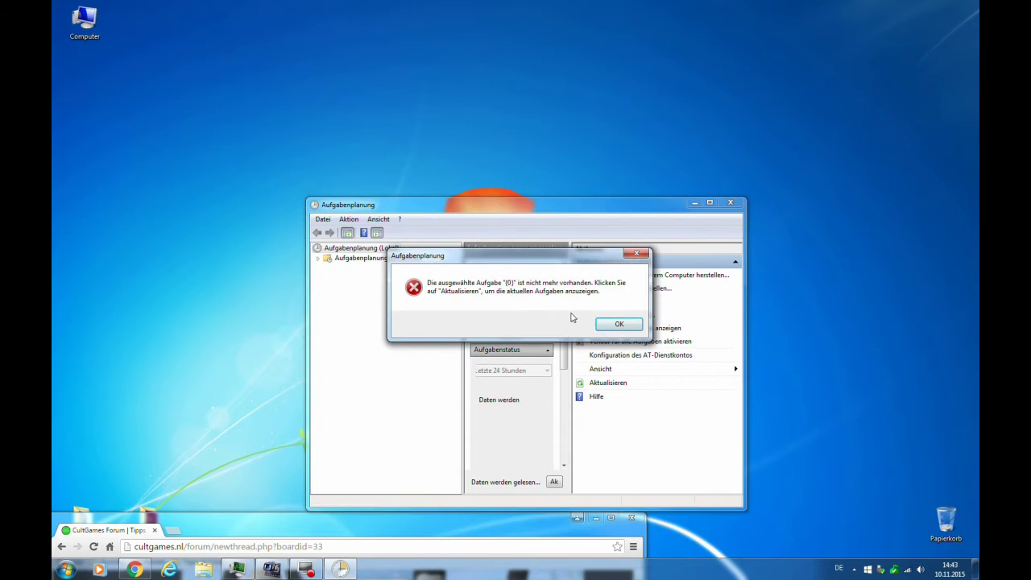
pyautogui.click(602, 323)
# Expand the task library to Microsoft > Windows > Setup and open the gwx folder
pyautogui.click(318, 258)
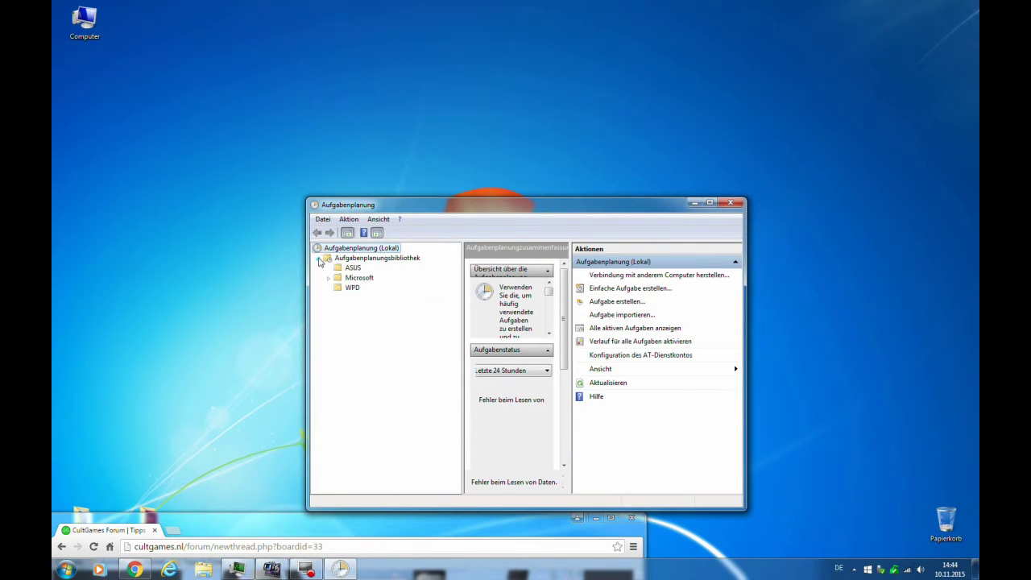
pyautogui.click(328, 278)
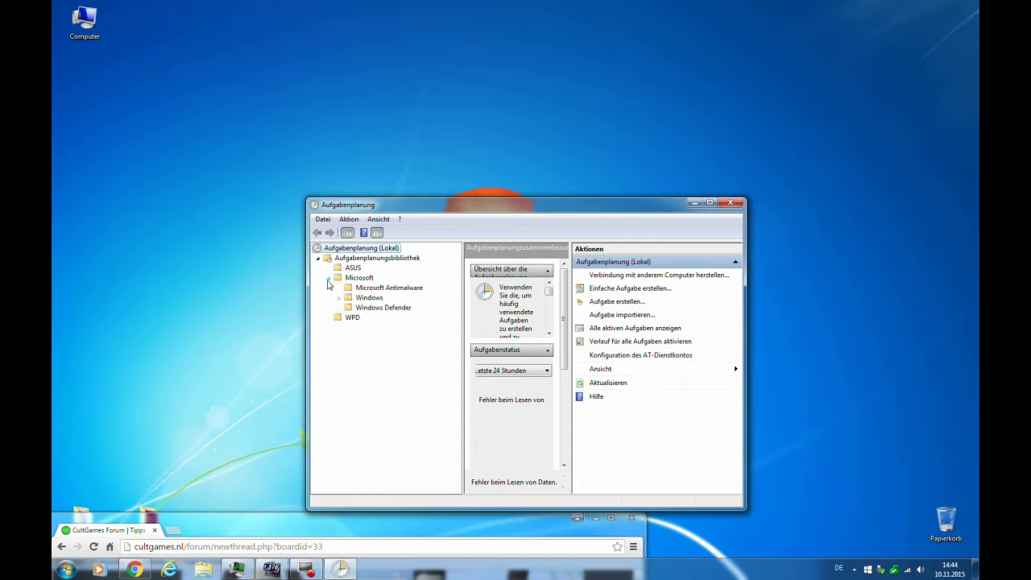
pyautogui.click(339, 298)
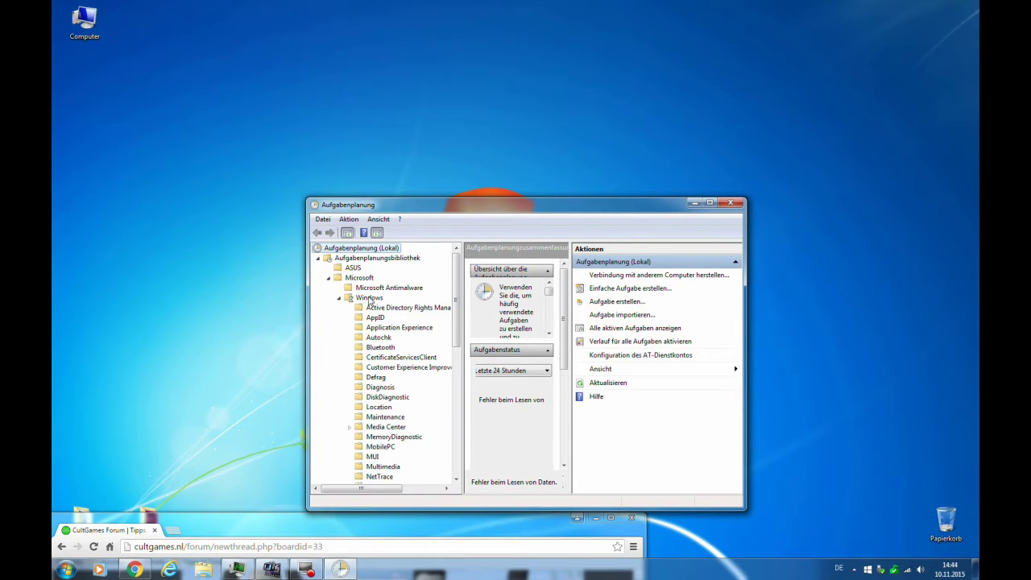
pyautogui.moveTo(456, 302); pyautogui.dragTo(465, 407)
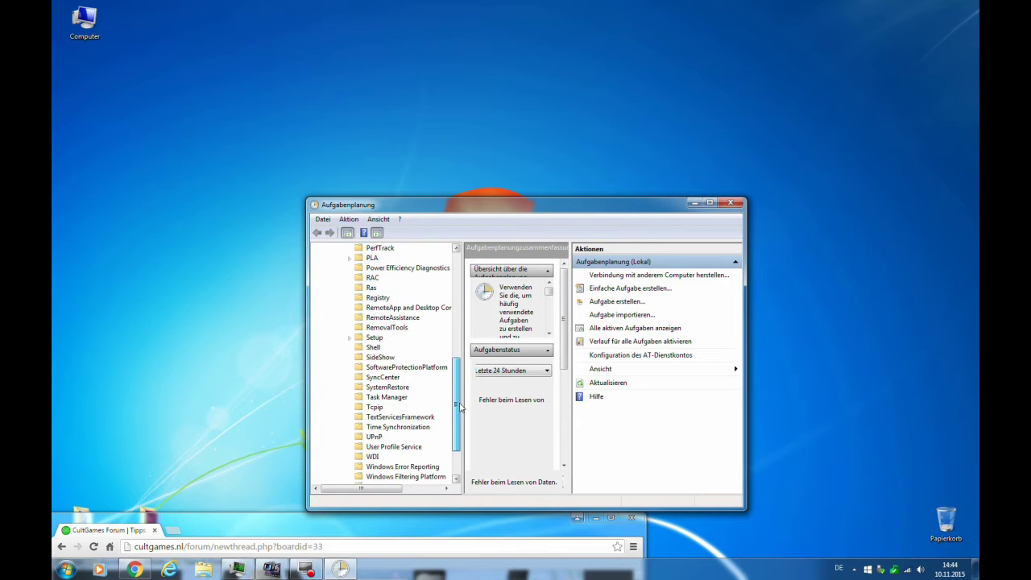
pyautogui.click(349, 338)
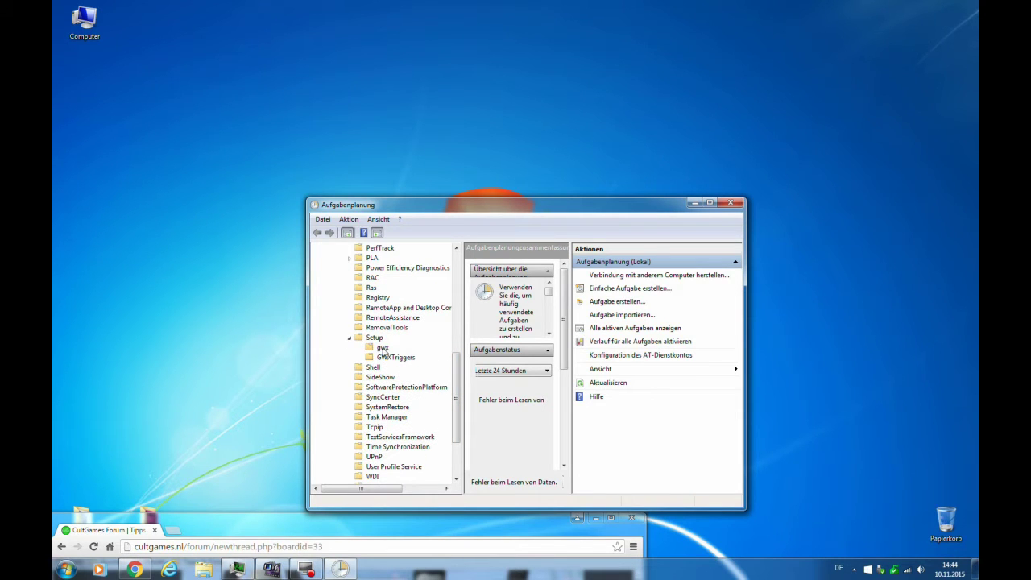
pyautogui.click(383, 349)
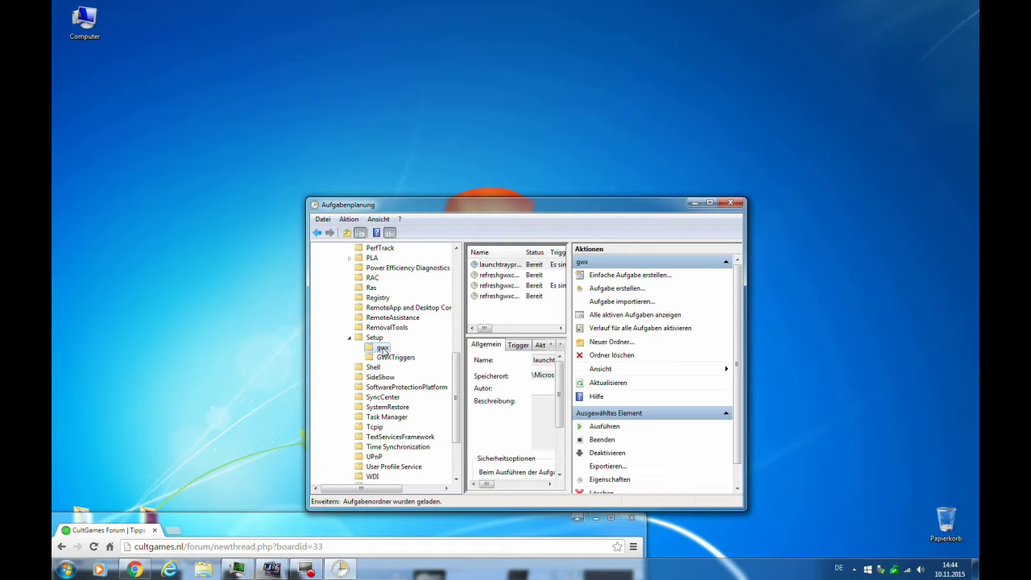
# View the GWXTriggers tasks and return to the gwx folder, with the window maximized and the Name column widened
pyautogui.click(385, 358)
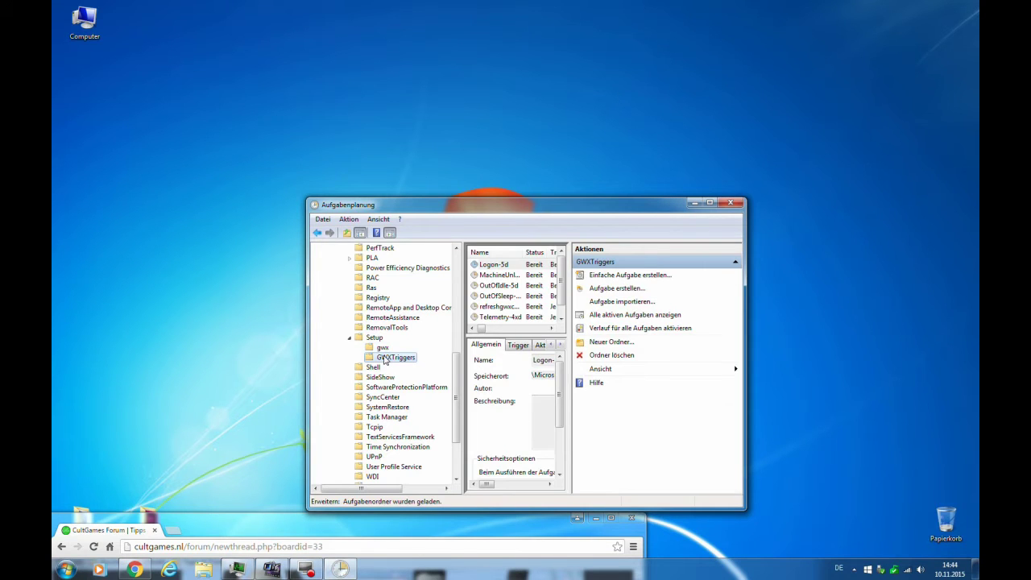
pyautogui.click(383, 349)
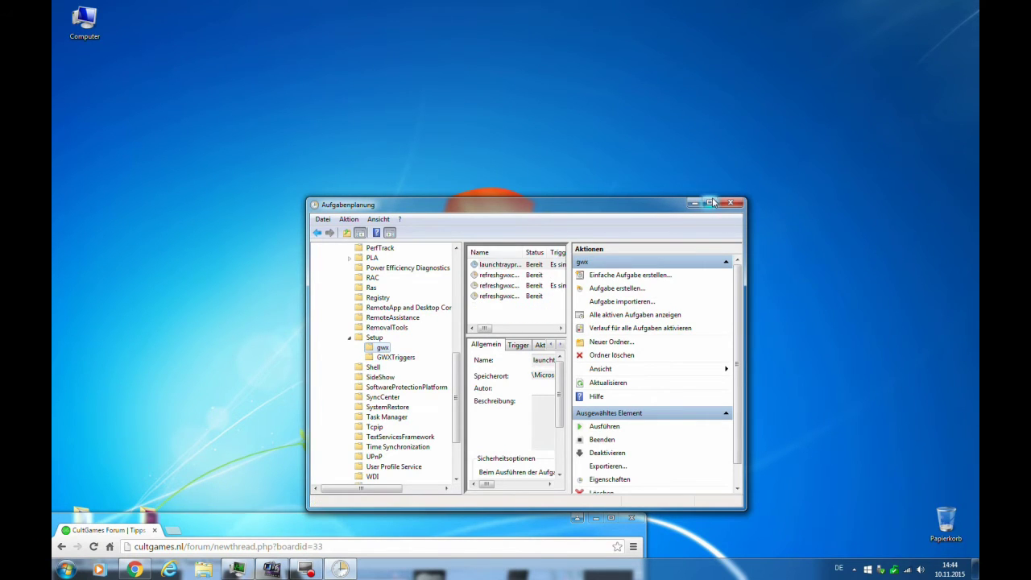
pyautogui.click(710, 203)
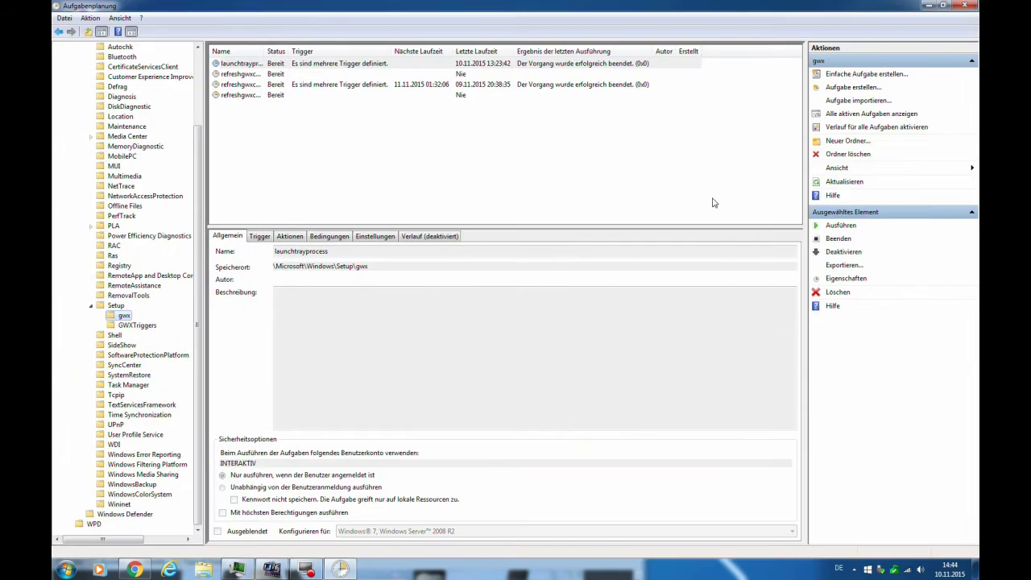
pyautogui.doubleClick(264, 51)
# End all instances of the launchtrayprocess task and disable the task
pyautogui.click(271, 65)
pyautogui.rightClick(270, 67)
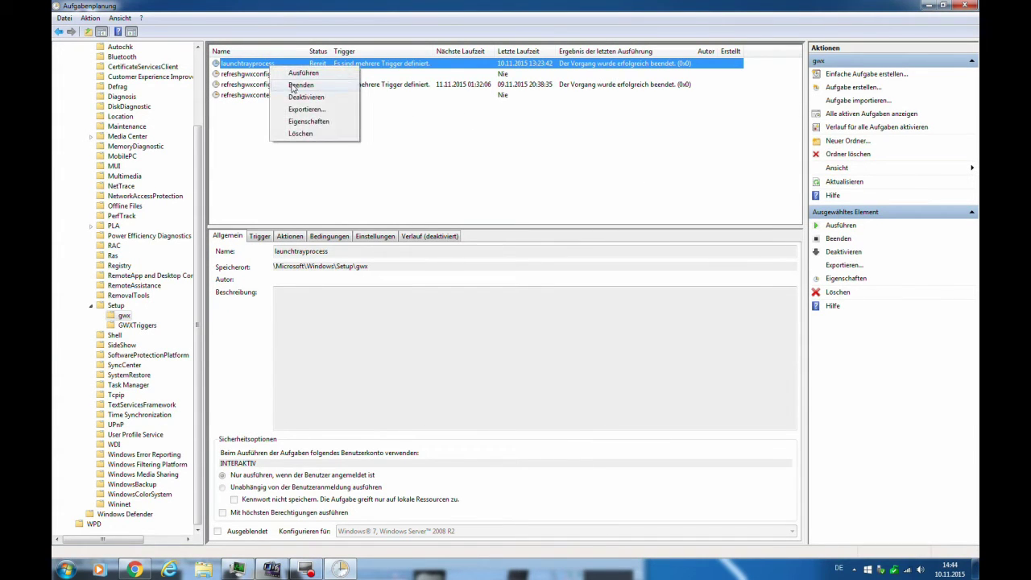
pyautogui.click(299, 86)
pyautogui.click(523, 323)
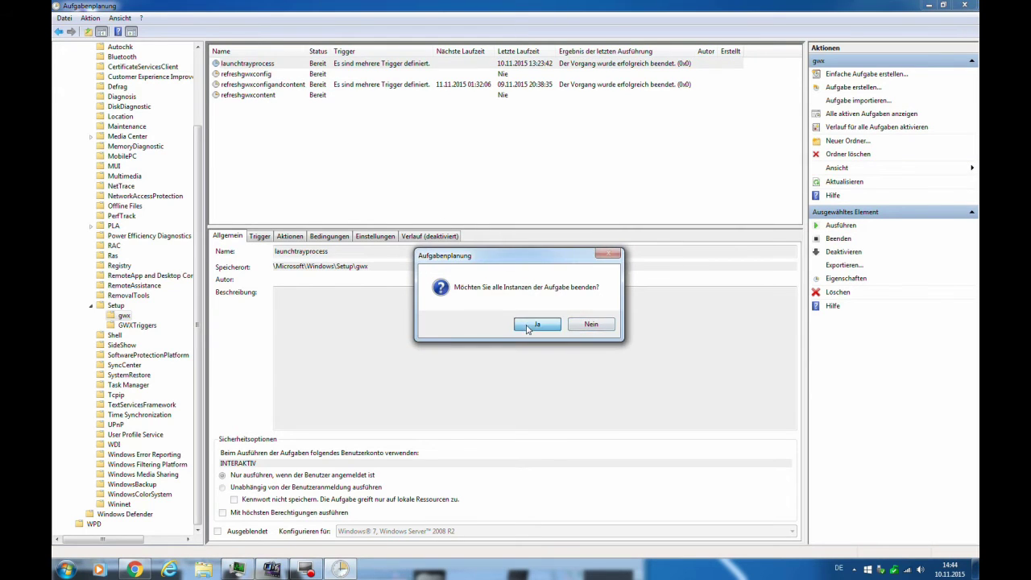
pyautogui.rightClick(261, 66)
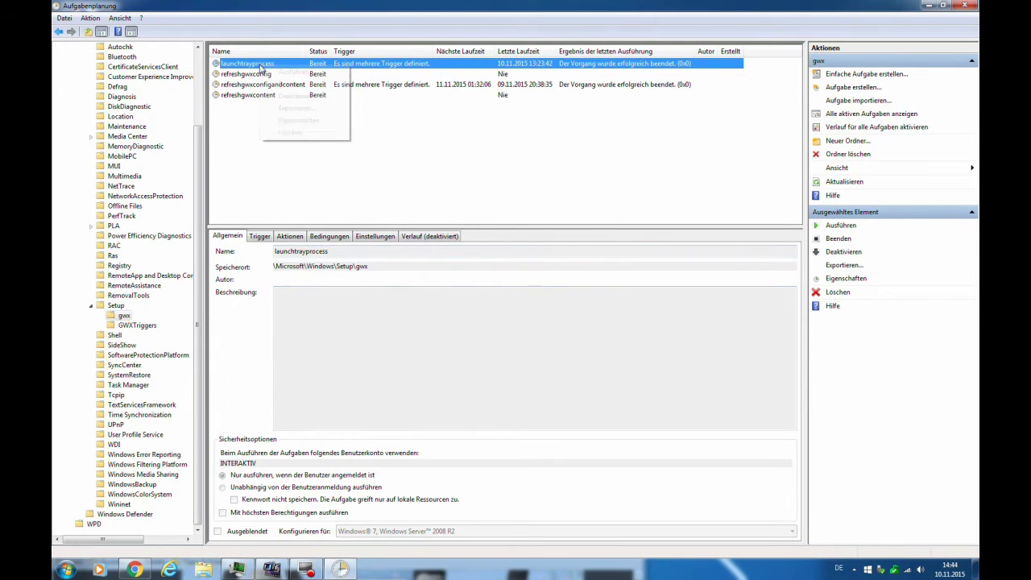
pyautogui.click(295, 96)
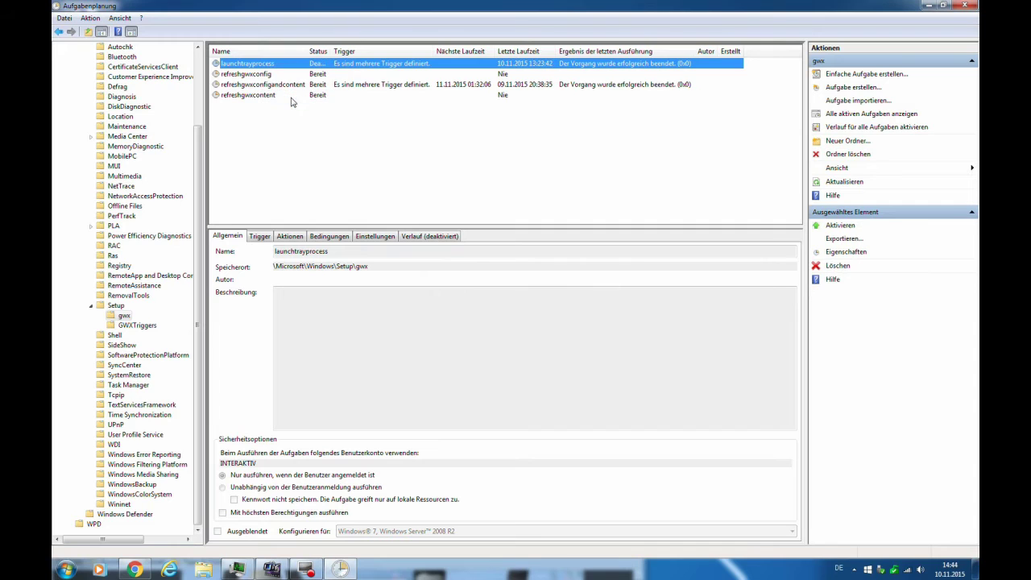
# End all instances of the refreshgwxconfig task and disable the task
pyautogui.click(262, 74)
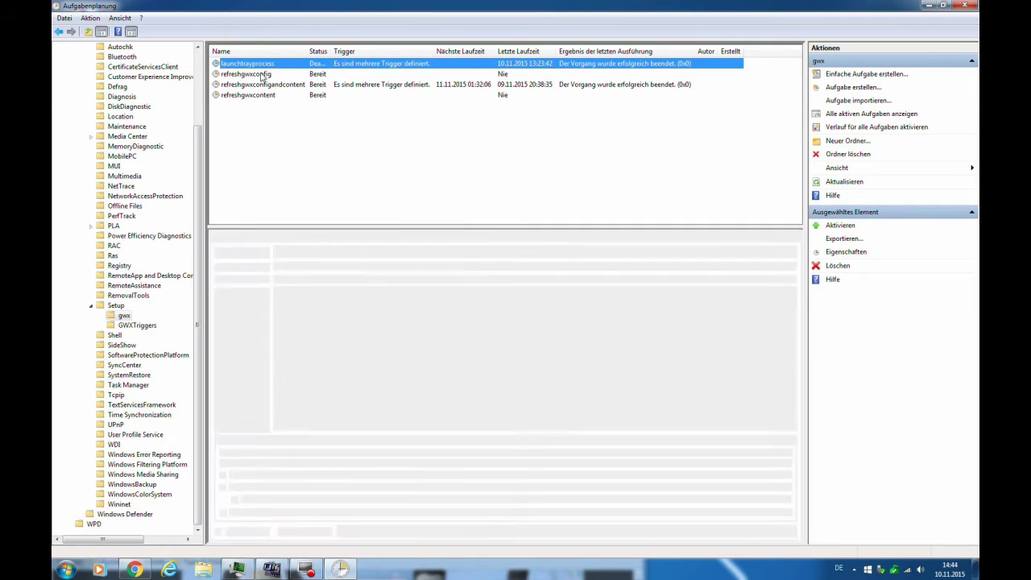
pyautogui.rightClick(262, 75)
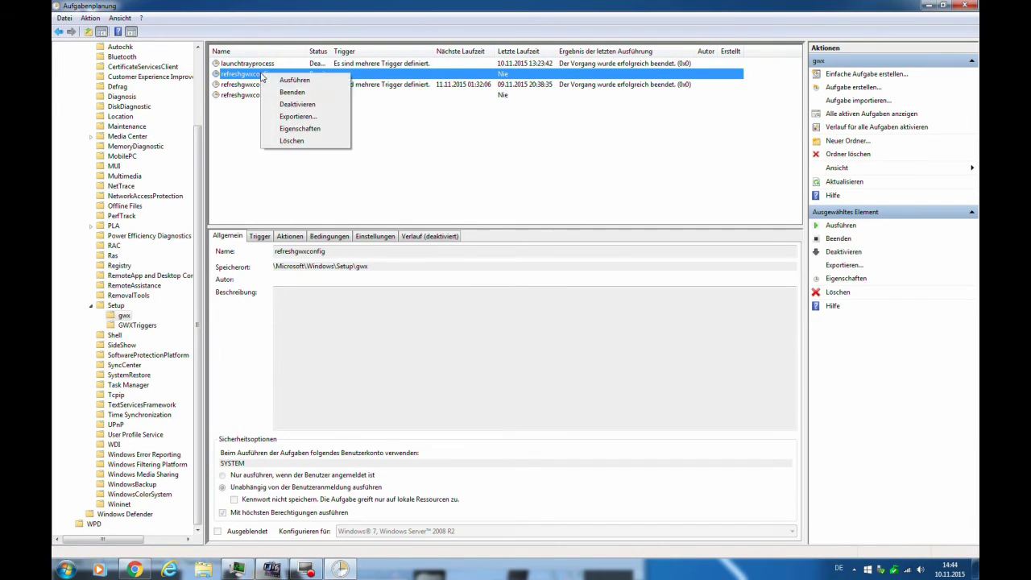
pyautogui.click(283, 93)
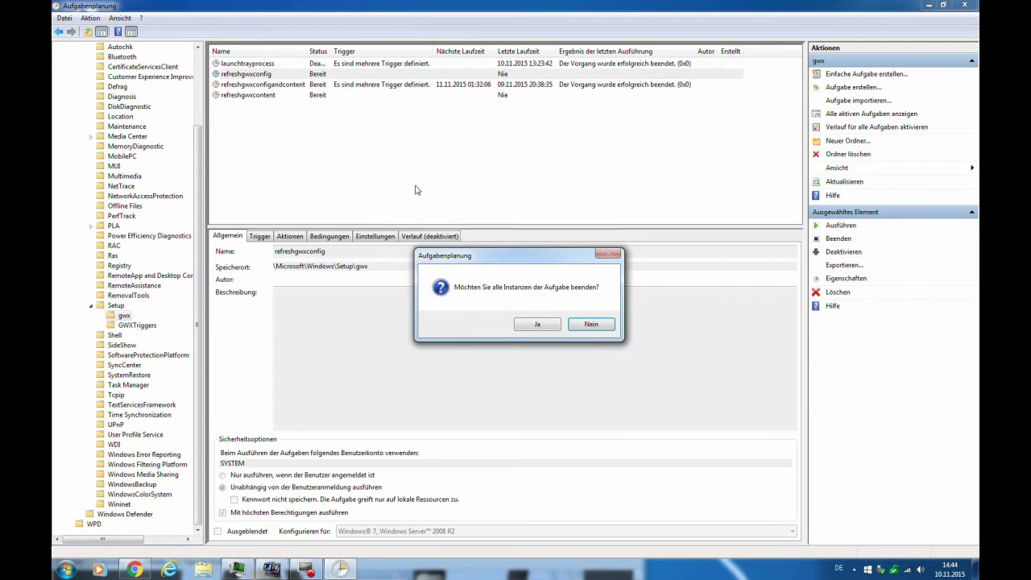
pyautogui.click(544, 325)
pyautogui.rightClick(280, 79)
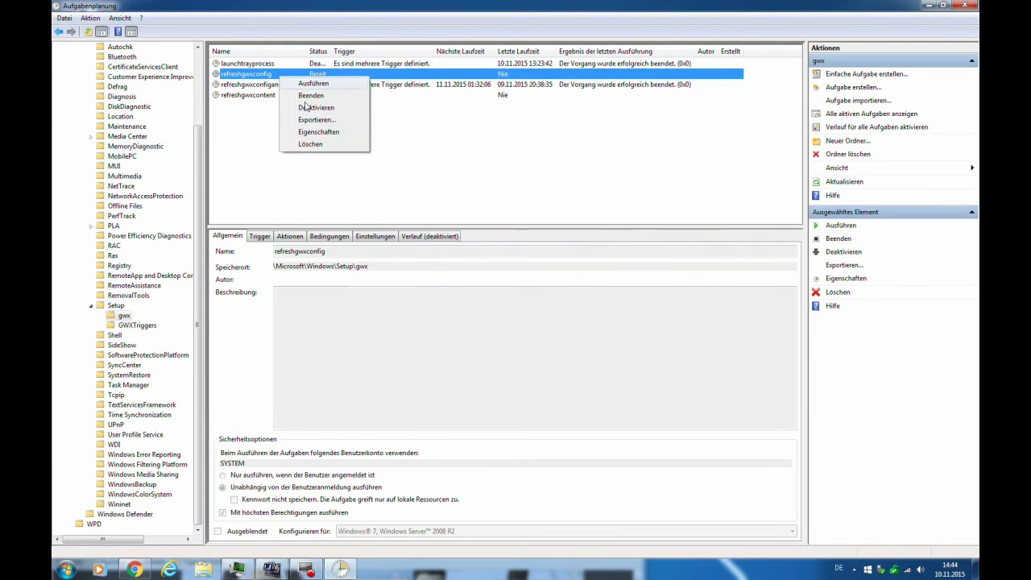
pyautogui.click(318, 108)
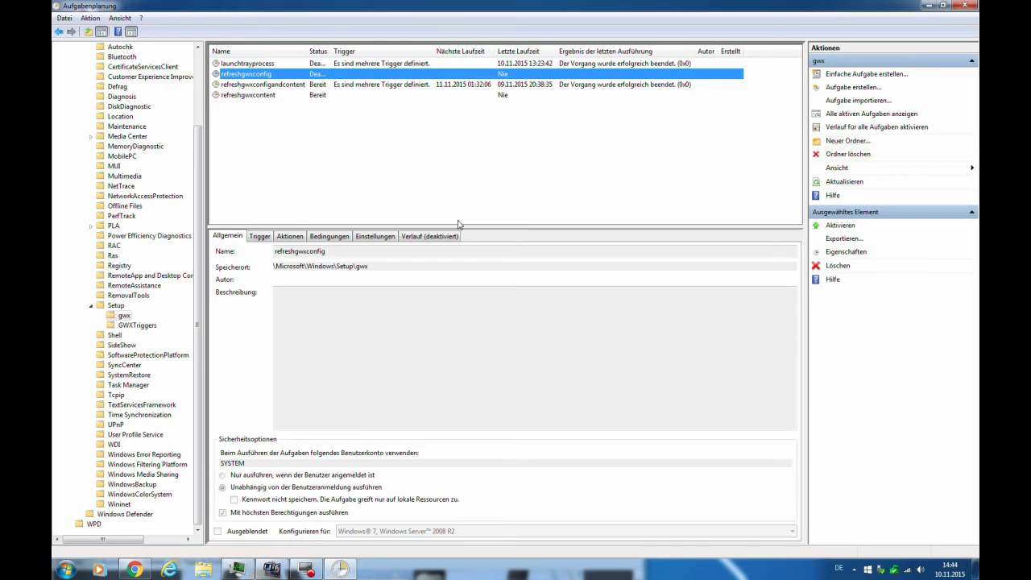
# Disable the refreshgwxconfigandcontent task and check its available commands
pyautogui.click(262, 86)
pyautogui.rightClick(261, 85)
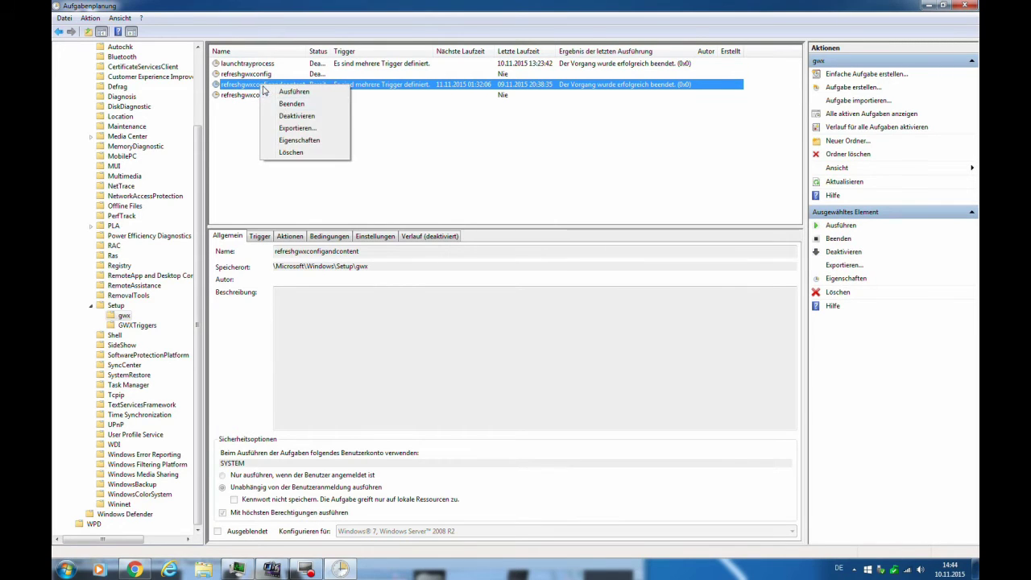
pyautogui.click(286, 117)
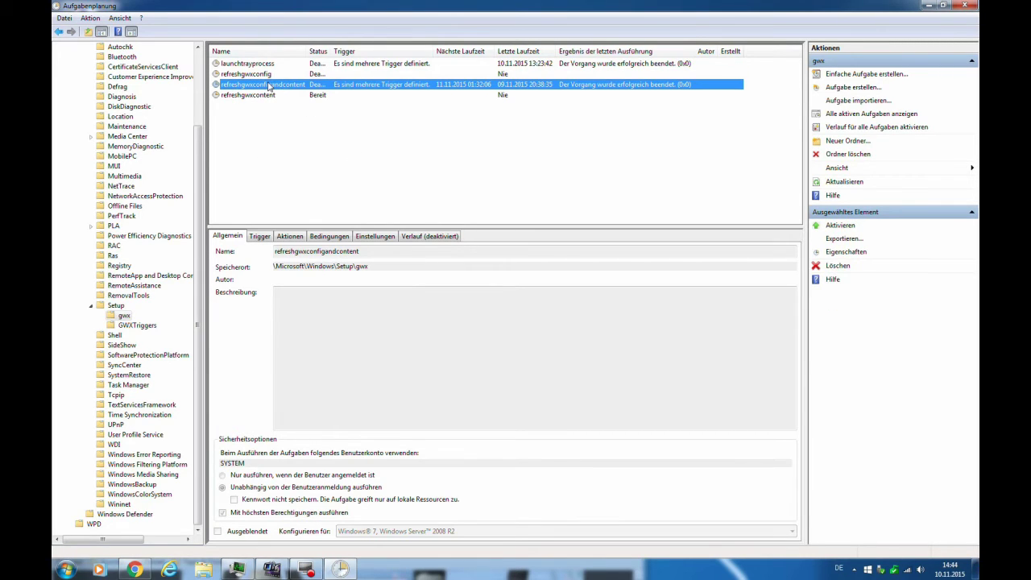
pyautogui.rightClick(270, 86)
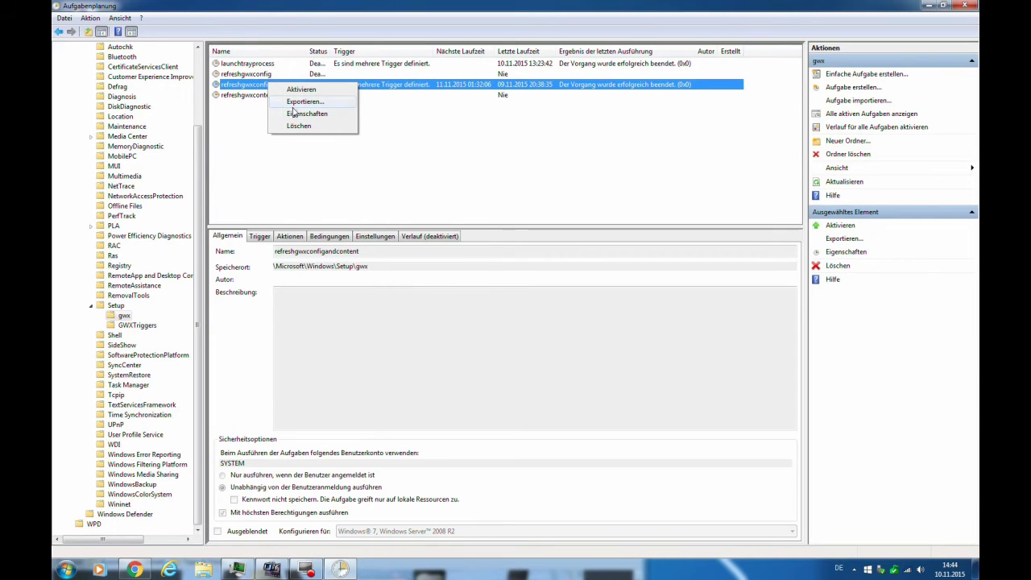
# Disable the refreshgwxcontent task and check its available commands
pyautogui.click(258, 95)
pyautogui.rightClick(258, 95)
pyautogui.rightClick(255, 83)
pyautogui.rightClick(250, 95)
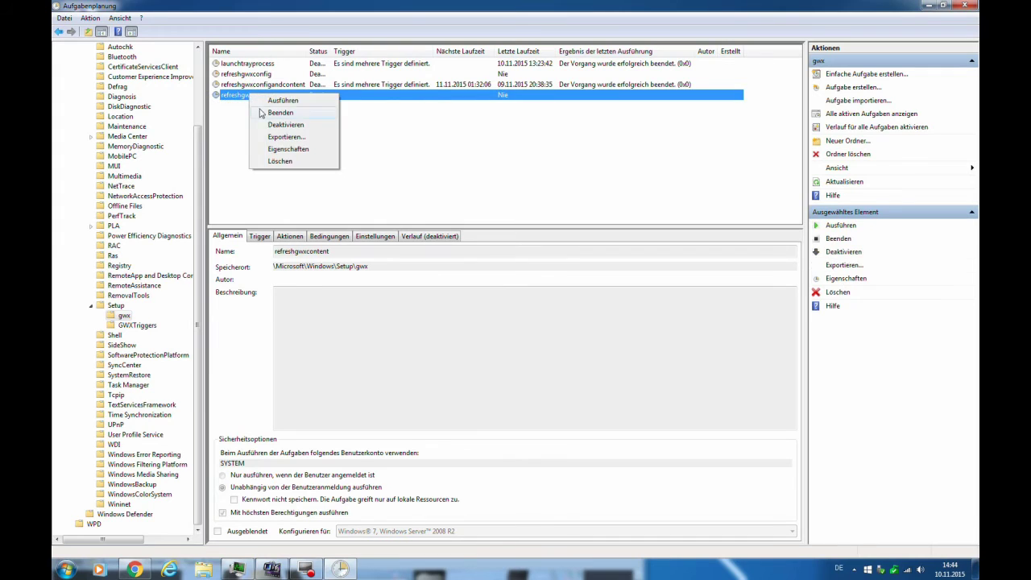
pyautogui.click(271, 125)
pyautogui.rightClick(257, 96)
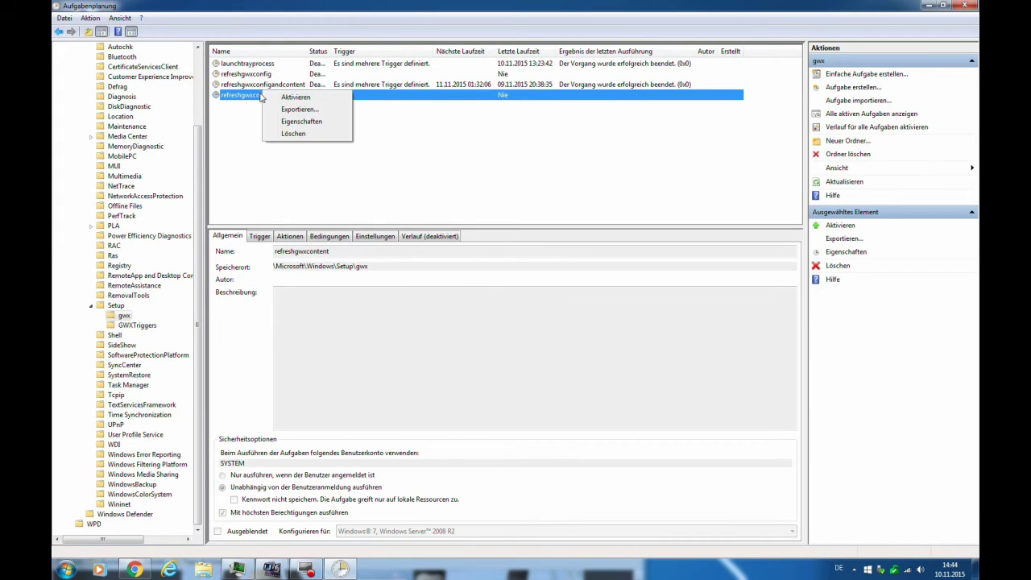
pyautogui.click(247, 115)
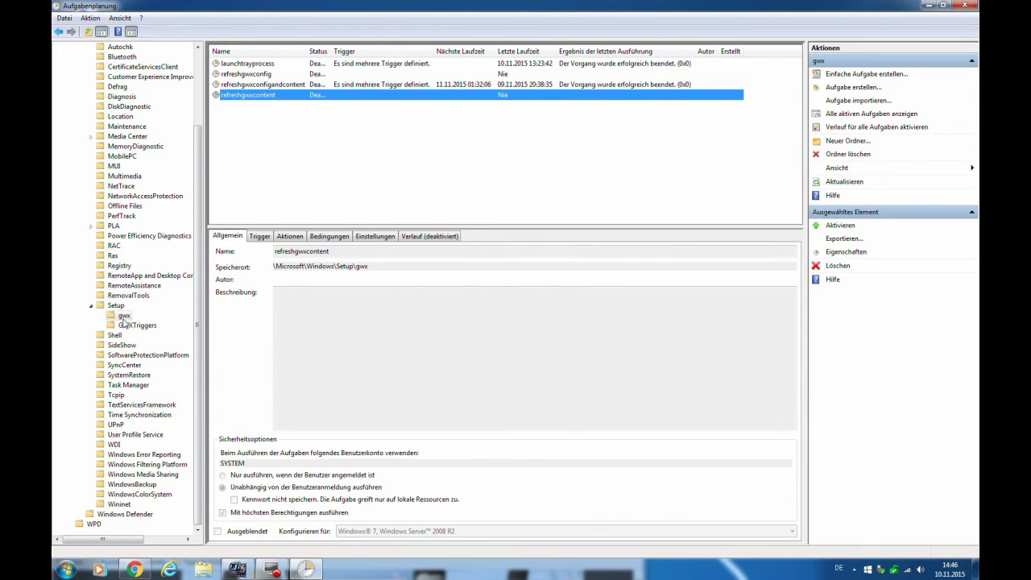
# Open the GWXTriggers task folder and try to disable the Logon-5d task
pyautogui.click(129, 325)
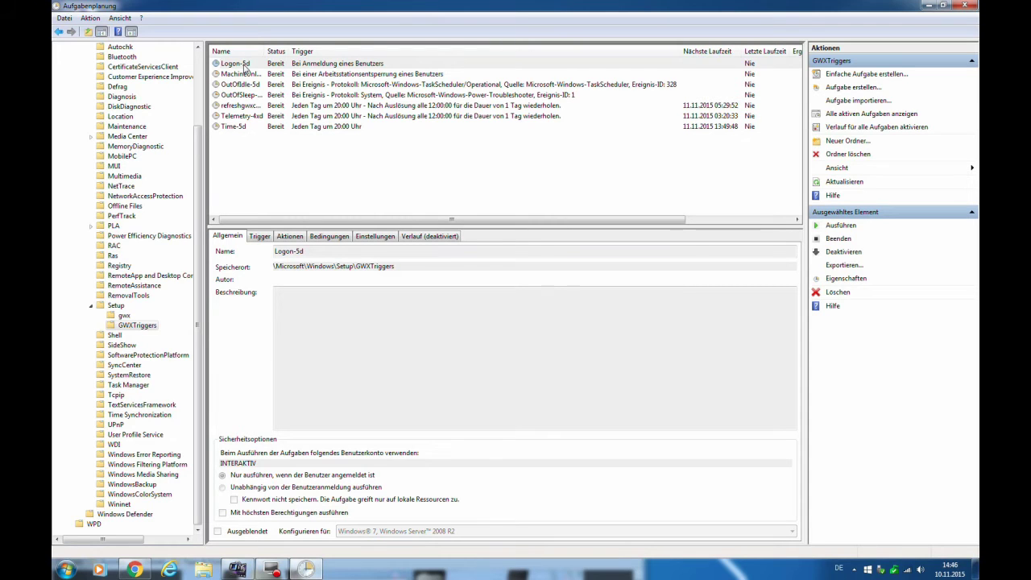
pyautogui.rightClick(244, 69)
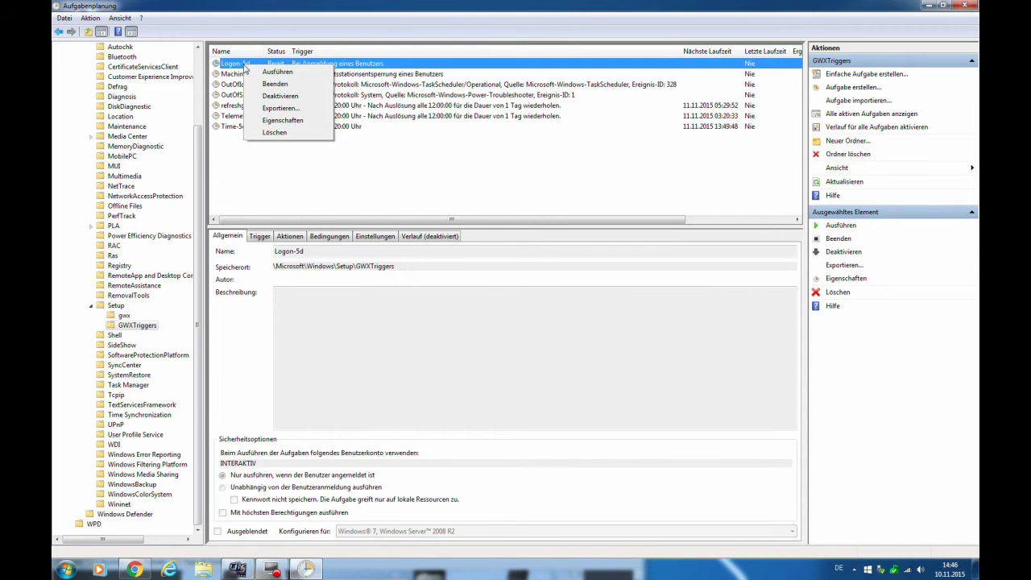
pyautogui.click(280, 95)
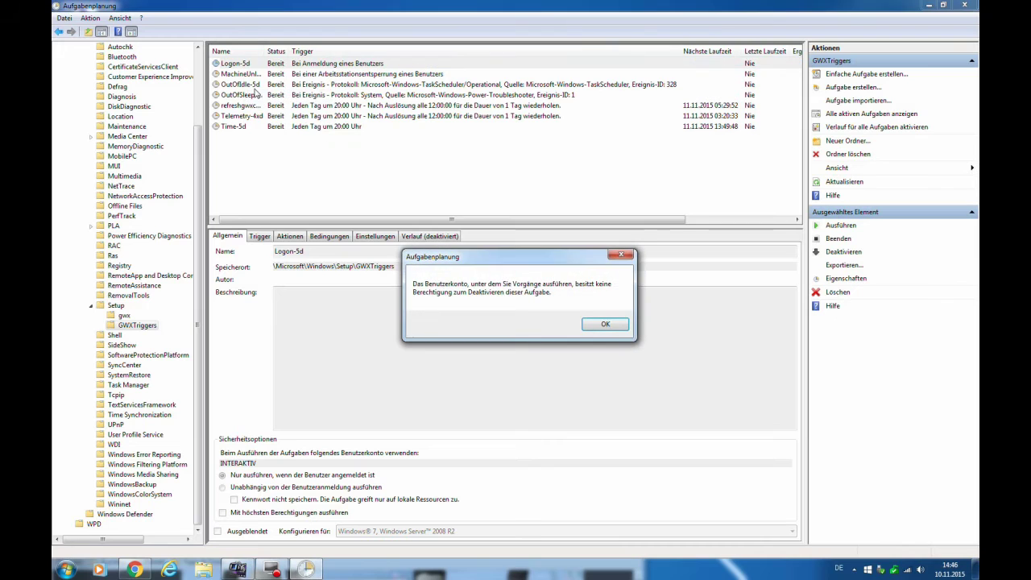
pyautogui.click(604, 325)
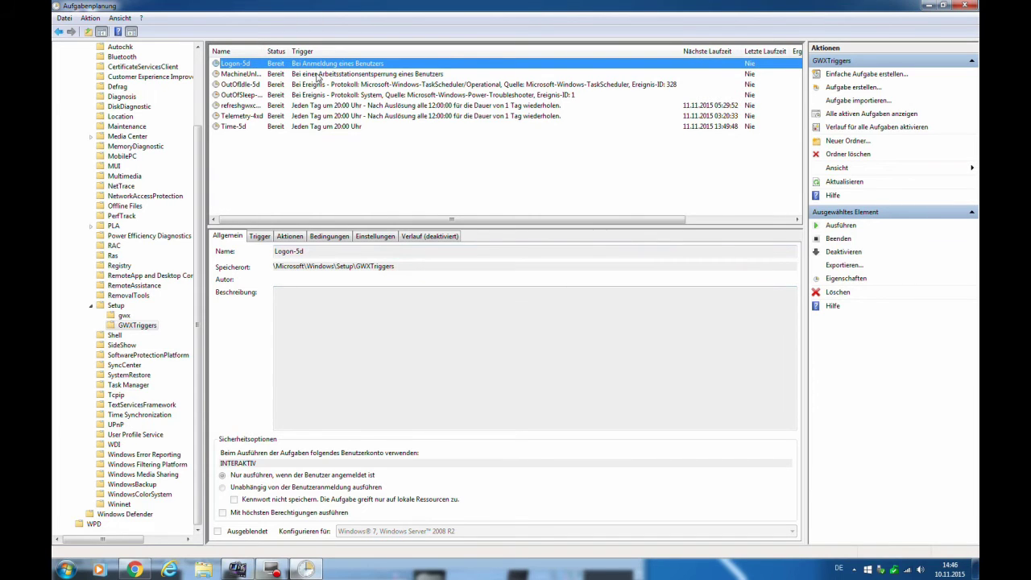
# Widen the task name column and end all instances of the refreshgwxconfig-B task
pyautogui.moveTo(262, 56); pyautogui.dragTo(276, 58)
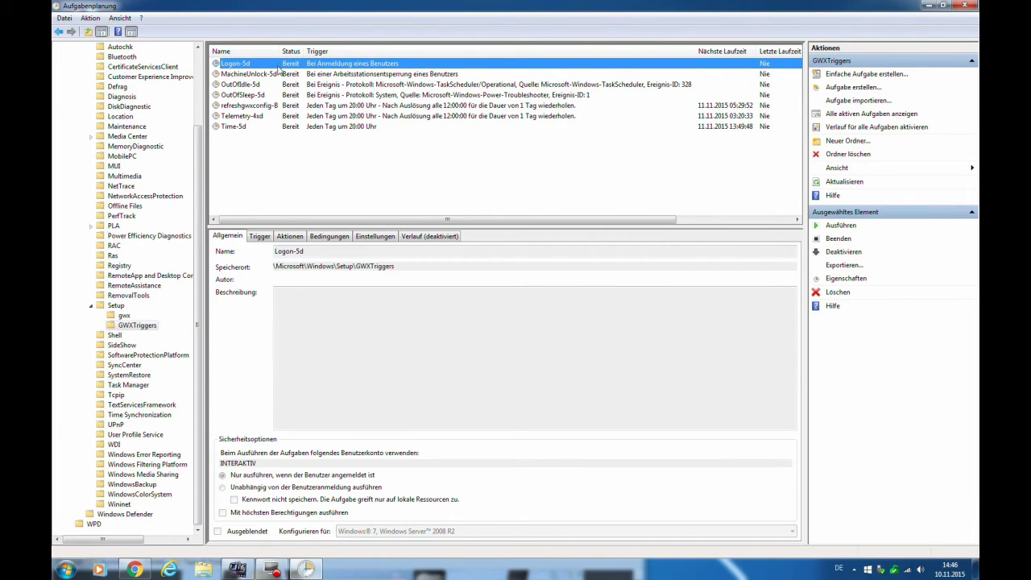
pyautogui.click(263, 106)
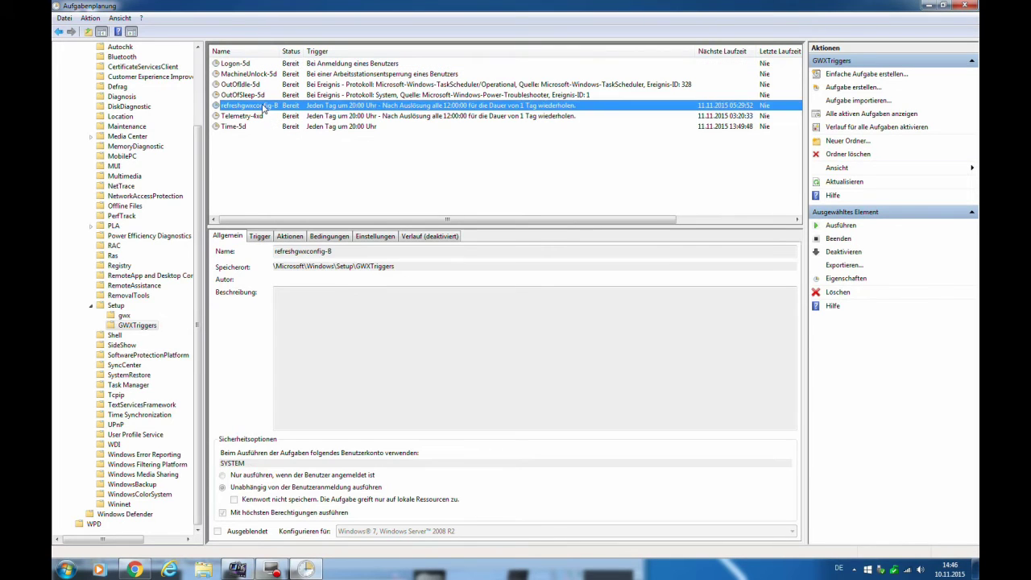
pyautogui.rightClick(263, 106)
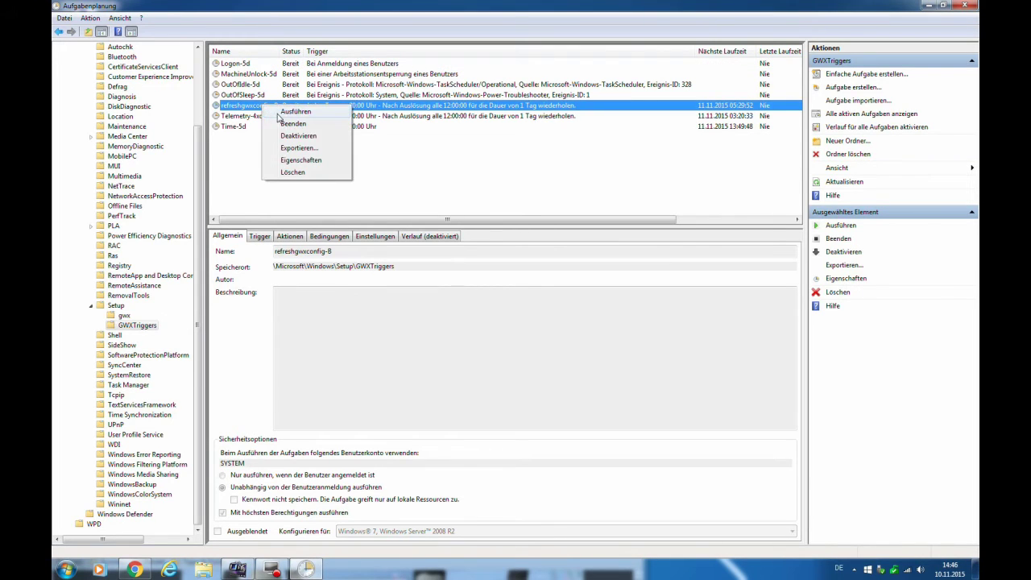
pyautogui.click(287, 126)
pyautogui.click(553, 325)
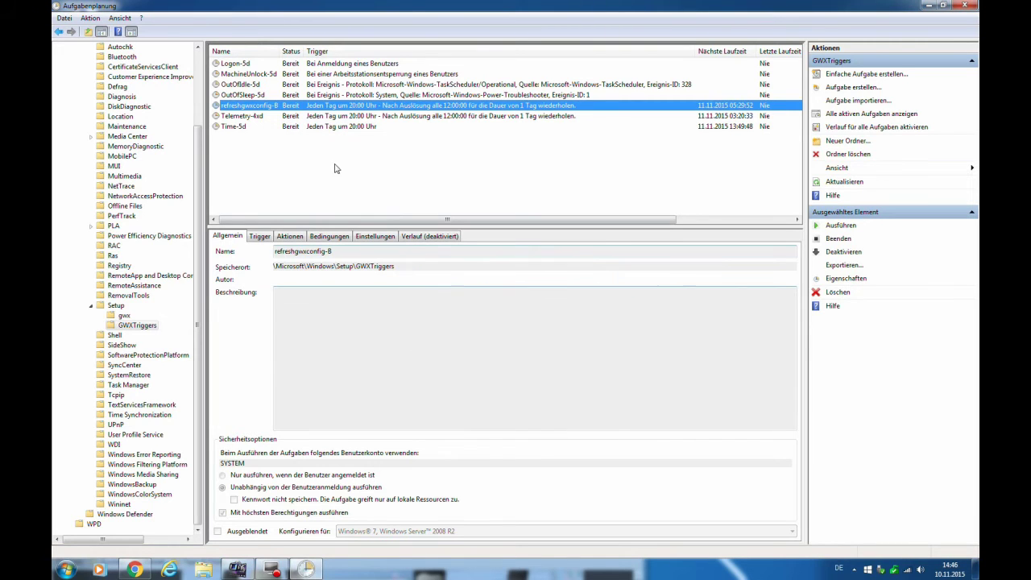
# Try to disable the Telemetry-4xd task, and end all of its instances
pyautogui.rightClick(265, 118)
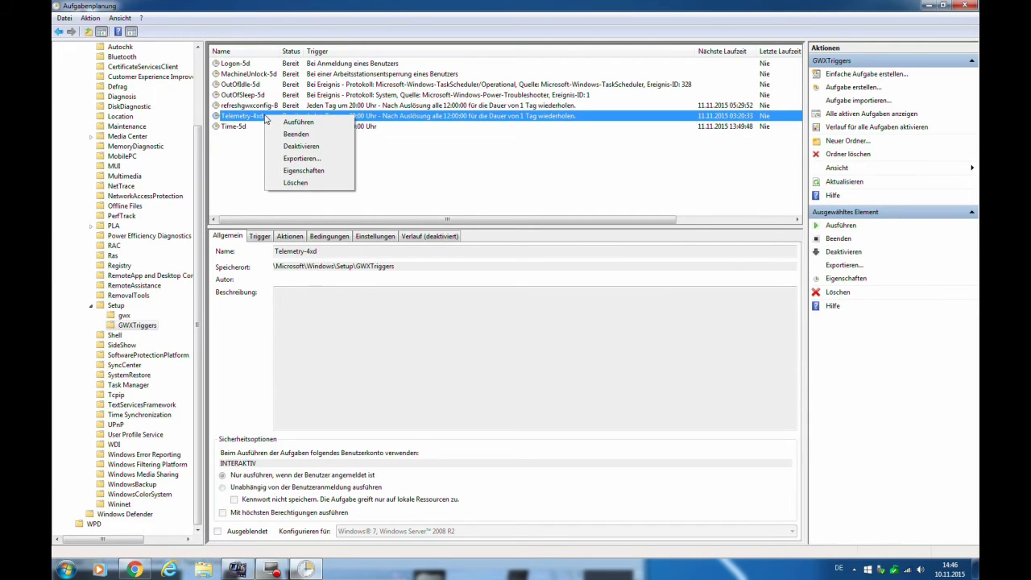
pyautogui.click(302, 147)
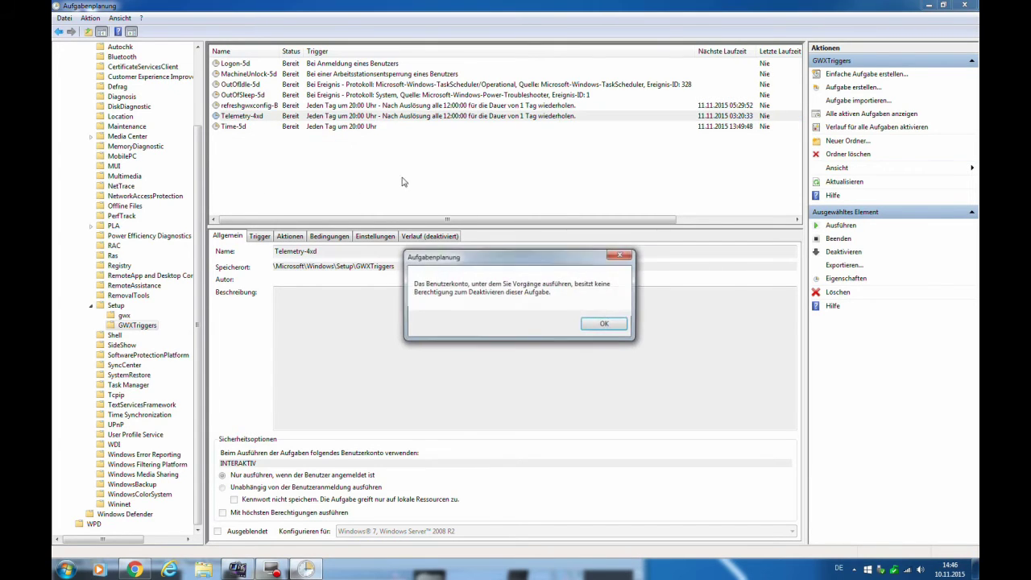
pyautogui.press('Return')
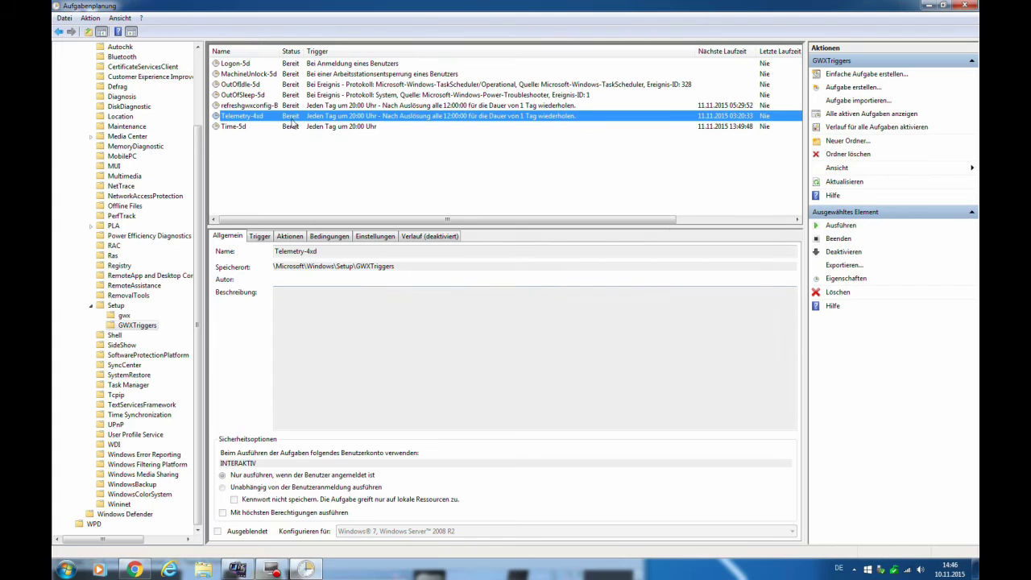
pyautogui.rightClick(296, 121)
pyautogui.click(318, 138)
pyautogui.click(541, 325)
# End all instances of the Time-5d task, trying to disable it both before and after ending them
pyautogui.rightClick(296, 127)
pyautogui.click(330, 157)
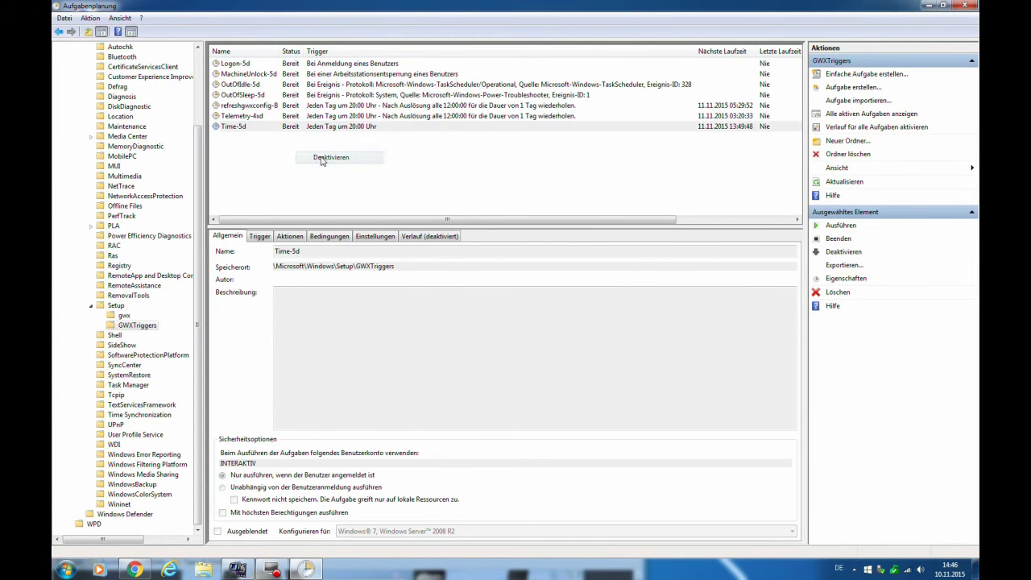
pyautogui.press('Return')
pyautogui.rightClick(292, 128)
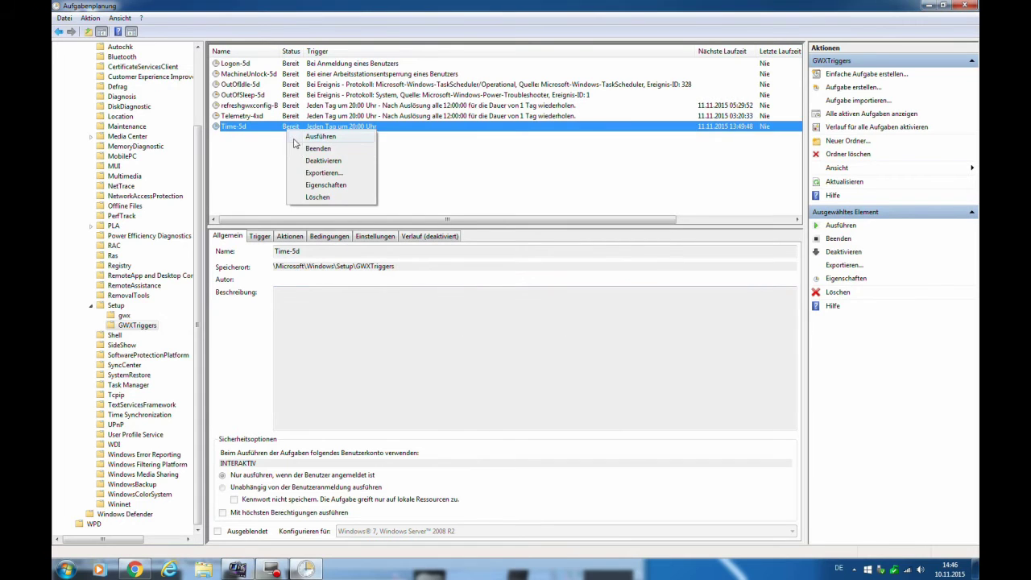
pyautogui.click(300, 144)
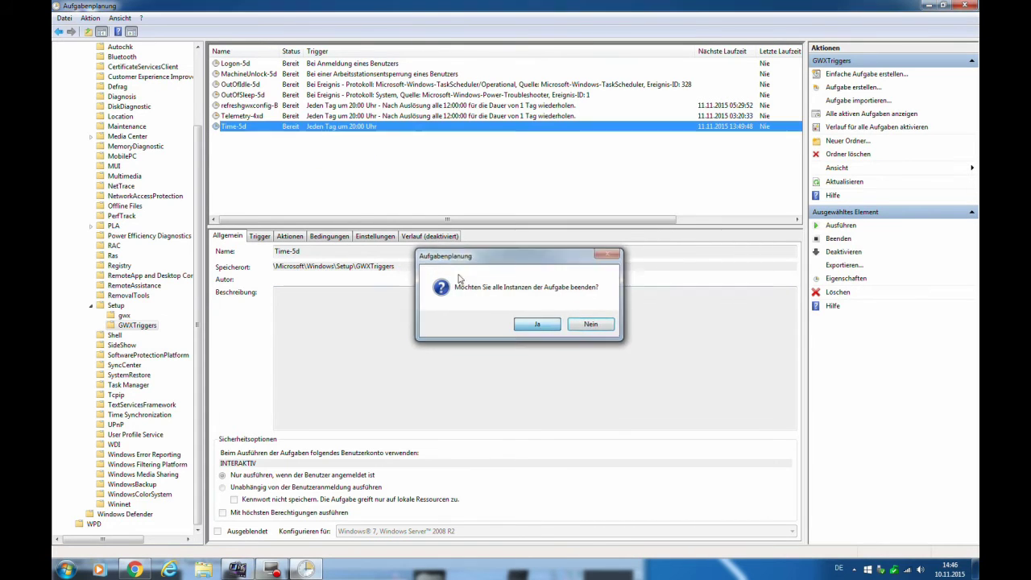
pyautogui.click(538, 325)
pyautogui.rightClick(290, 127)
pyautogui.click(315, 163)
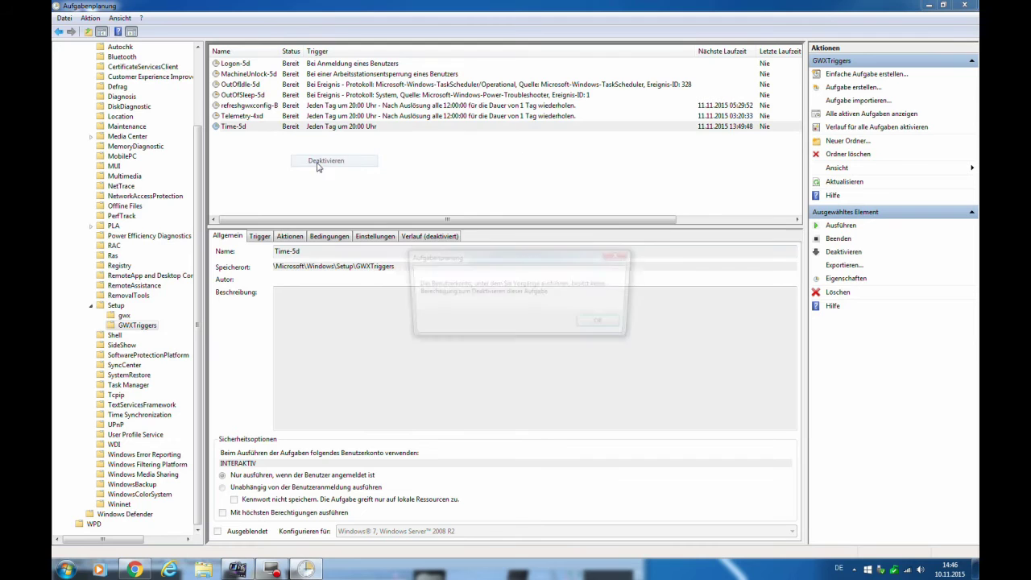
pyautogui.press('Return')
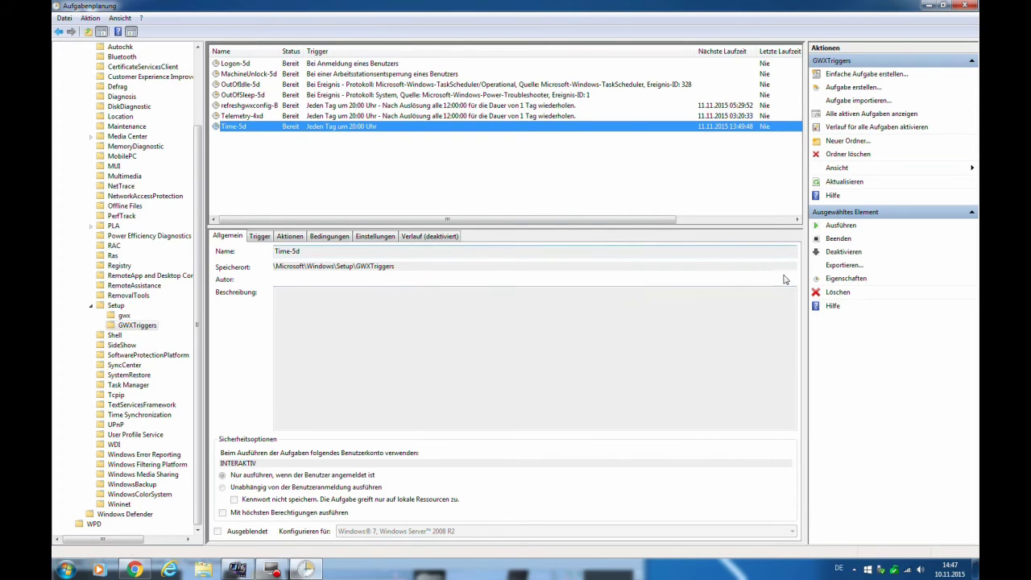
# Try to delete the Time-5d task from GWXTriggers and close the Task Scheduler
pyautogui.click(838, 292)
pyautogui.click(522, 324)
pyautogui.click(615, 321)
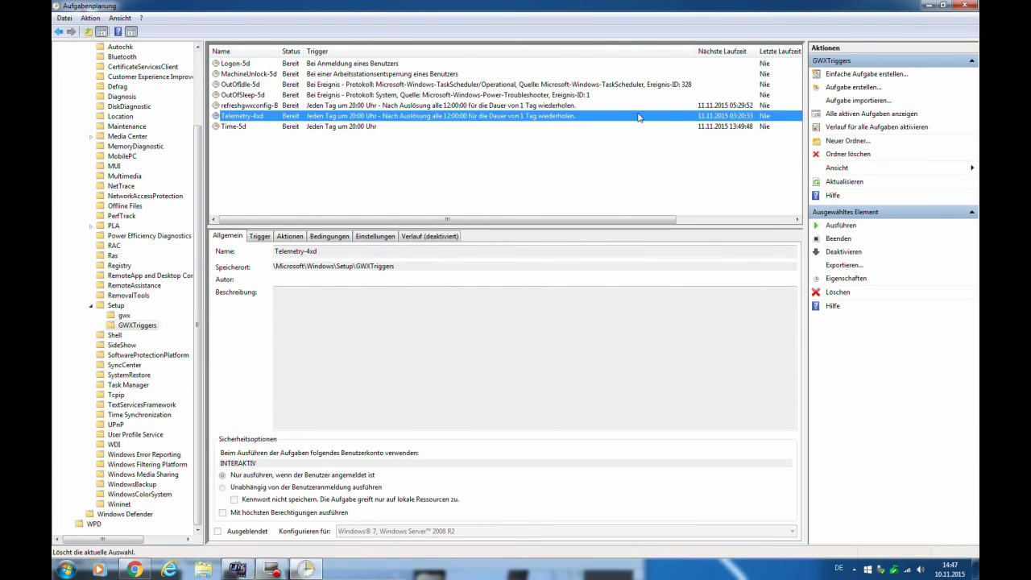
pyautogui.click(964, 5)
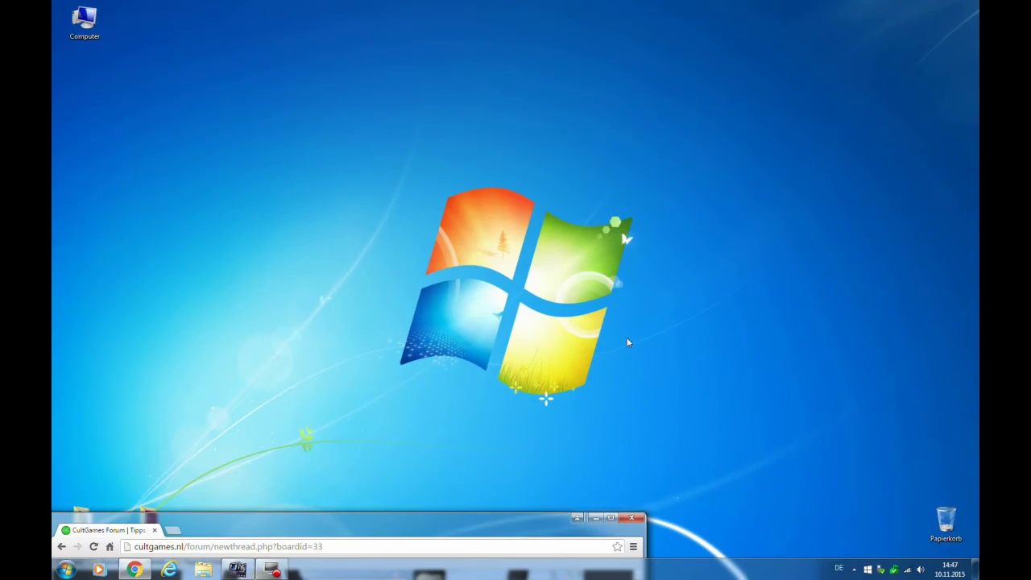
# Check the Windows 10 notification icon's commands and view the GWX.exe process's file location from the Task Manager
pyautogui.rightClick(868, 570)
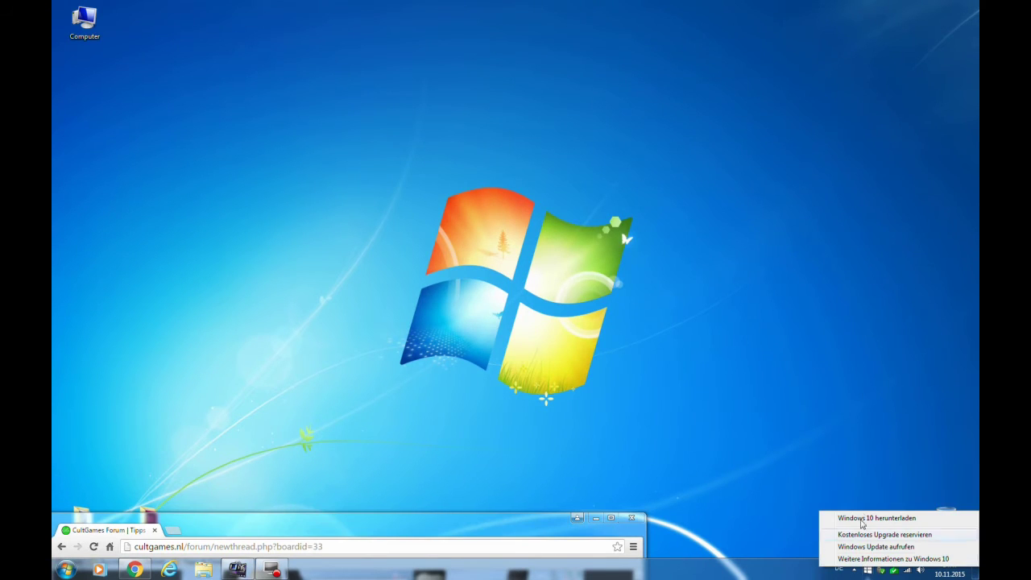
pyautogui.rightClick(524, 574)
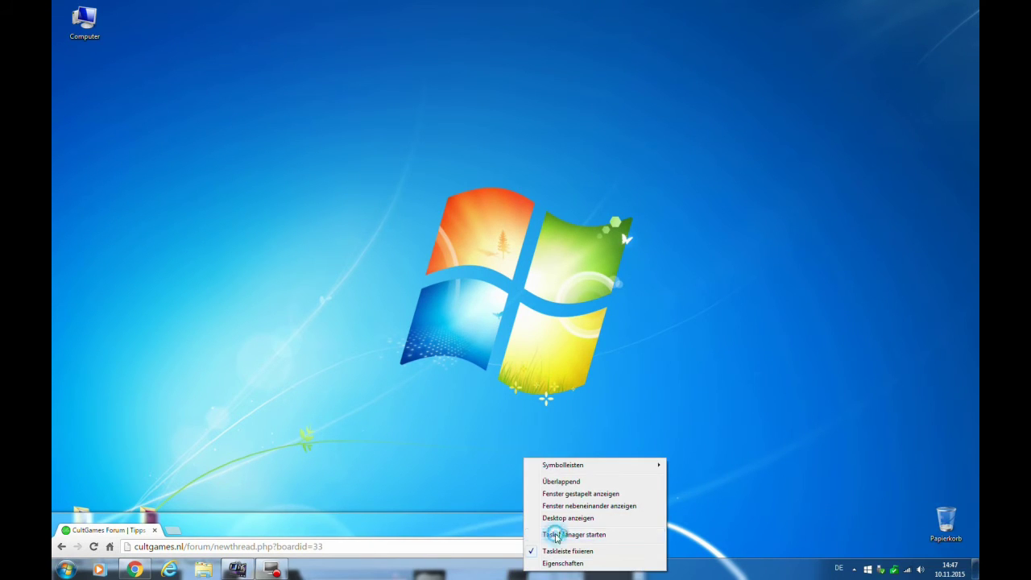
pyautogui.click(543, 528)
pyautogui.scroll(-4, 727, 306)
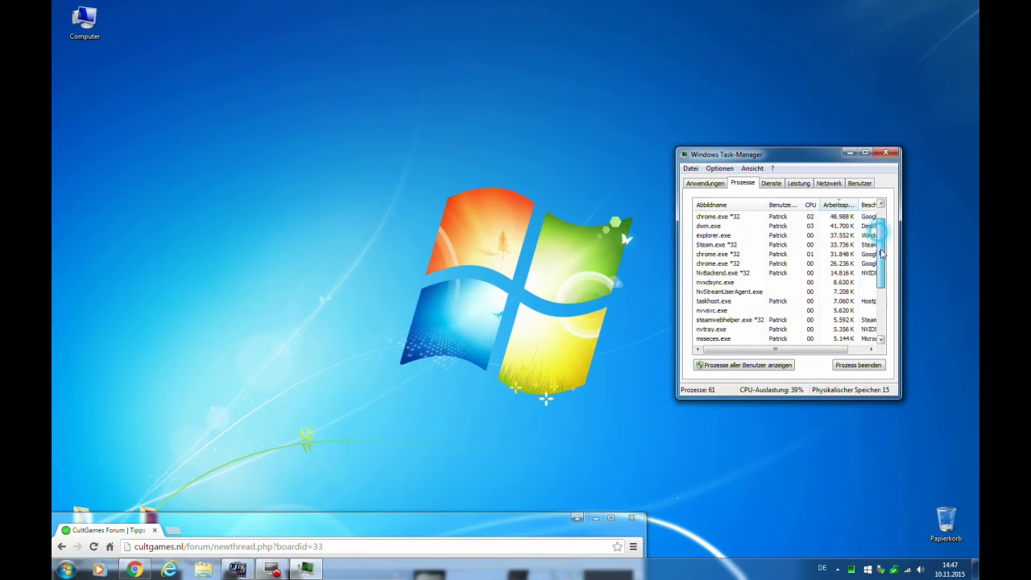
pyautogui.rightClick(710, 282)
pyautogui.click(737, 290)
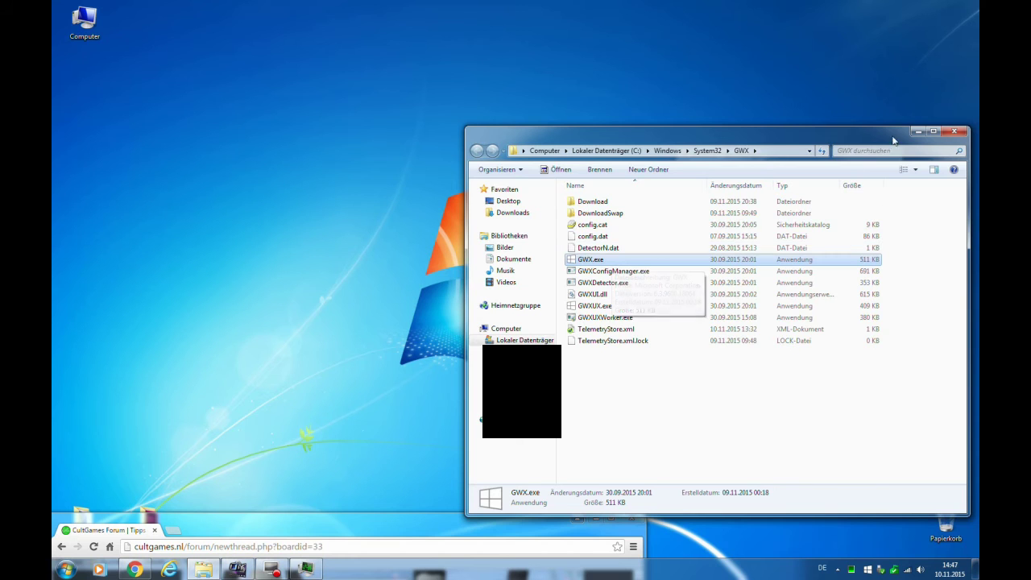
pyautogui.click(954, 130)
# End the GWX.exe process tree, close the Task Manager, and check the notification area for the Windows 10 icon
pyautogui.rightClick(712, 293)
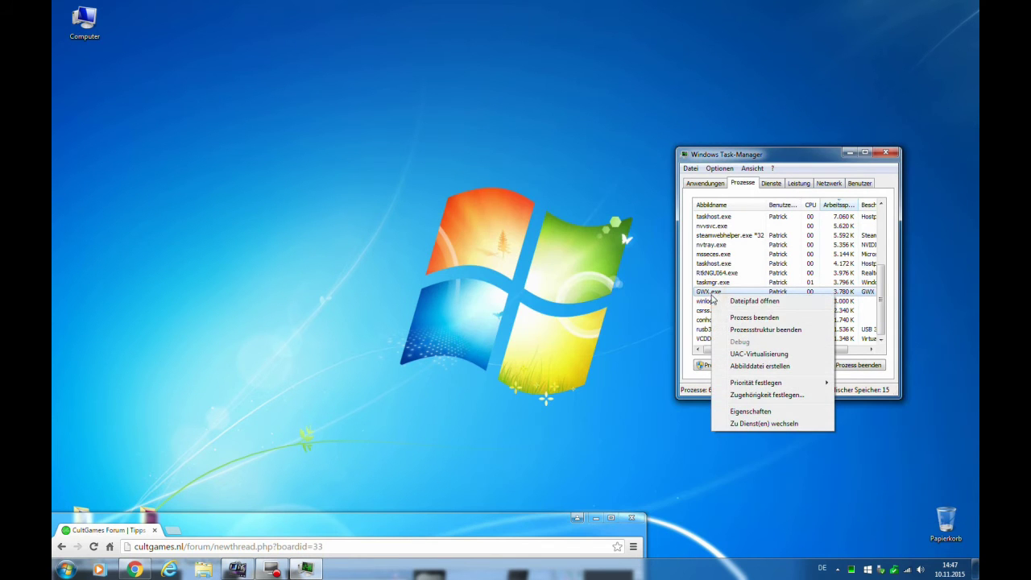
pyautogui.click(743, 330)
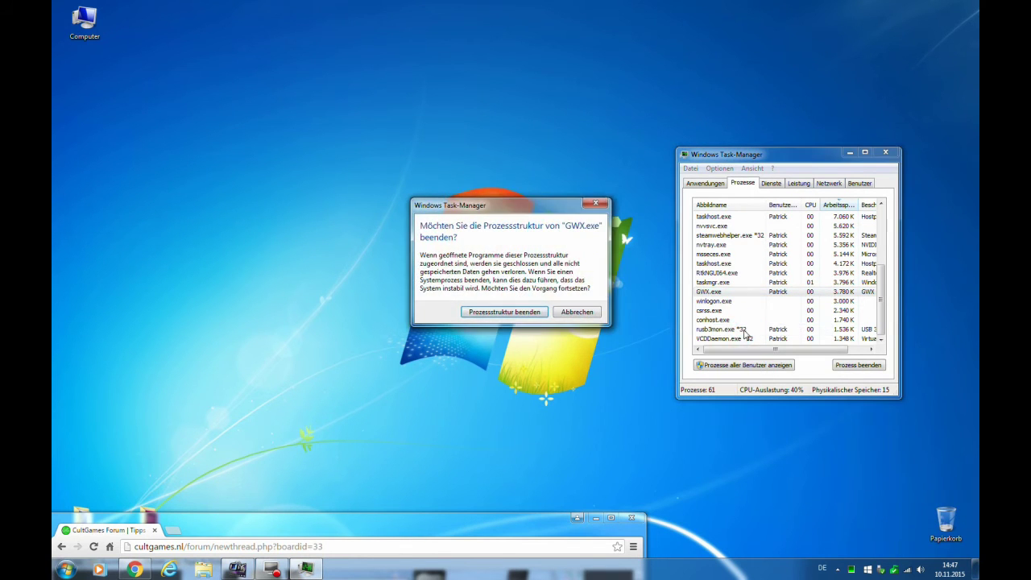
pyautogui.click(476, 306)
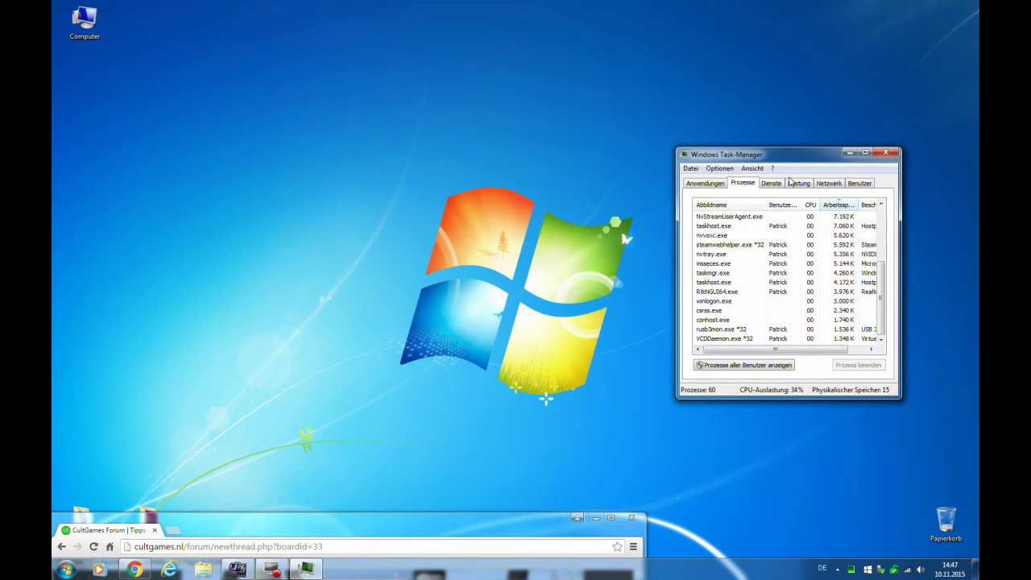
pyautogui.click(886, 152)
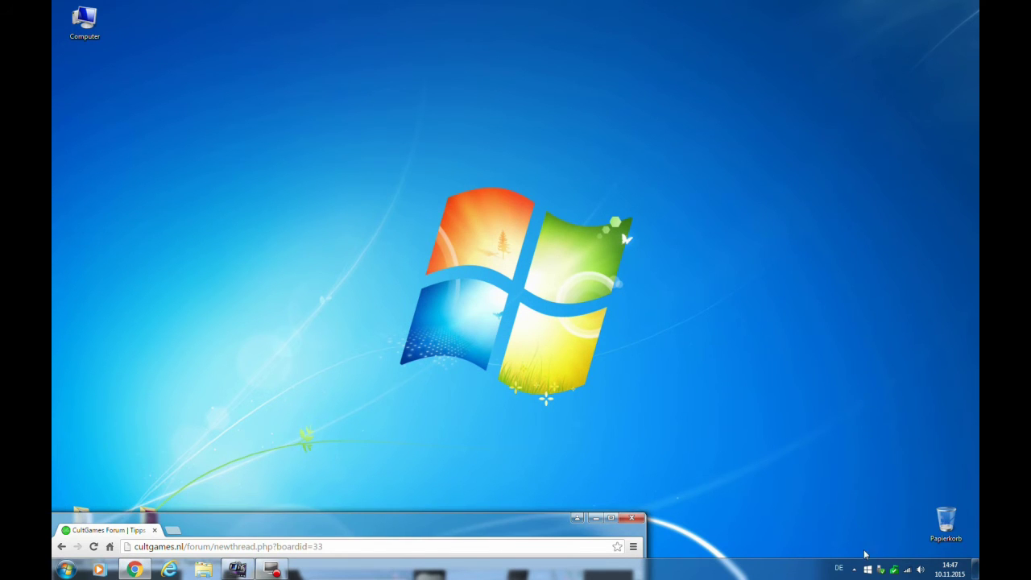
pyautogui.click(868, 568)
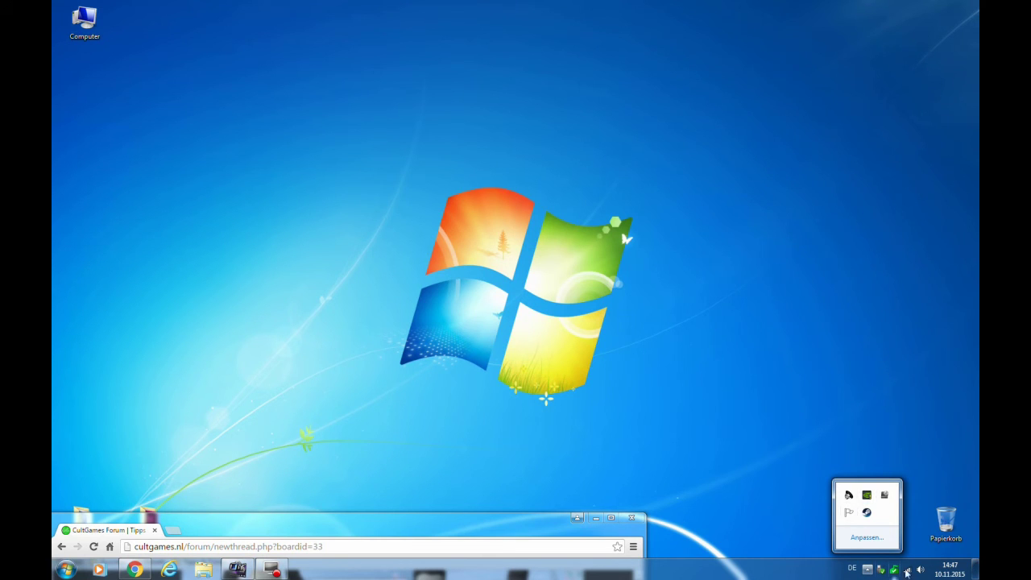
# Check the hidden notification icons and the Task Manager's process list for any remaining GWX entry
pyautogui.click(869, 569)
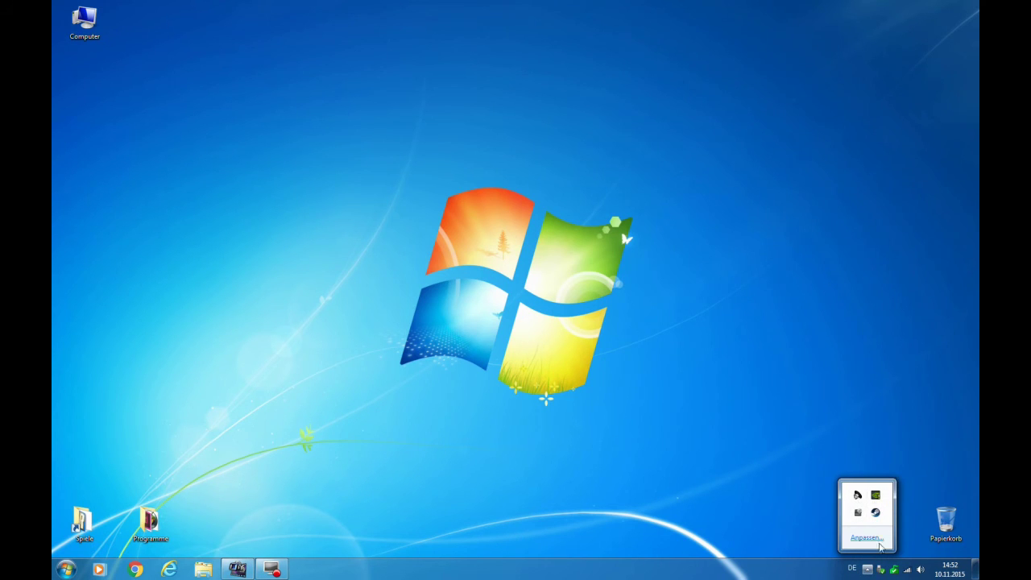
pyautogui.rightClick(806, 570)
pyautogui.click(839, 531)
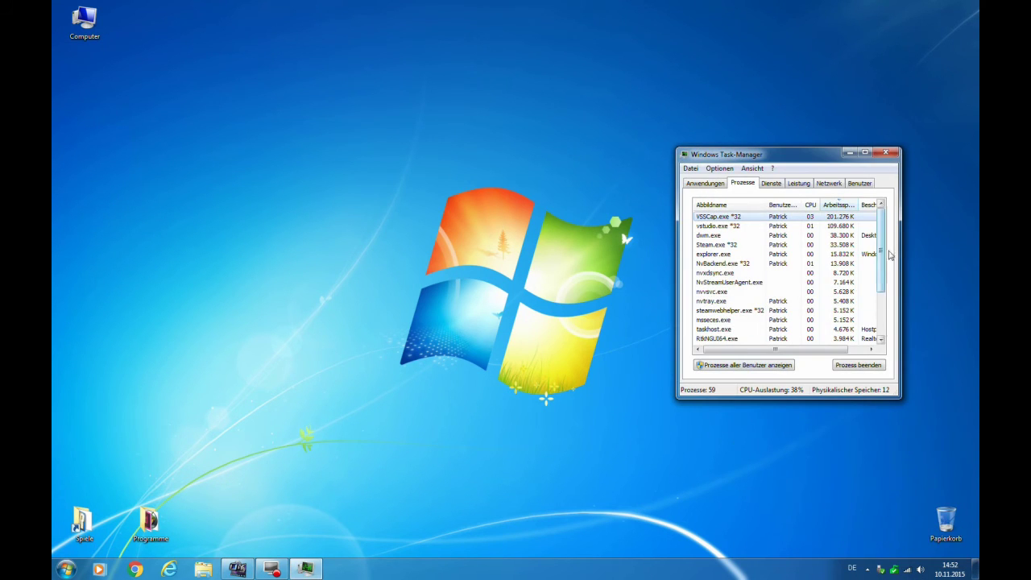
pyautogui.moveTo(882, 241); pyautogui.dragTo(880, 289)
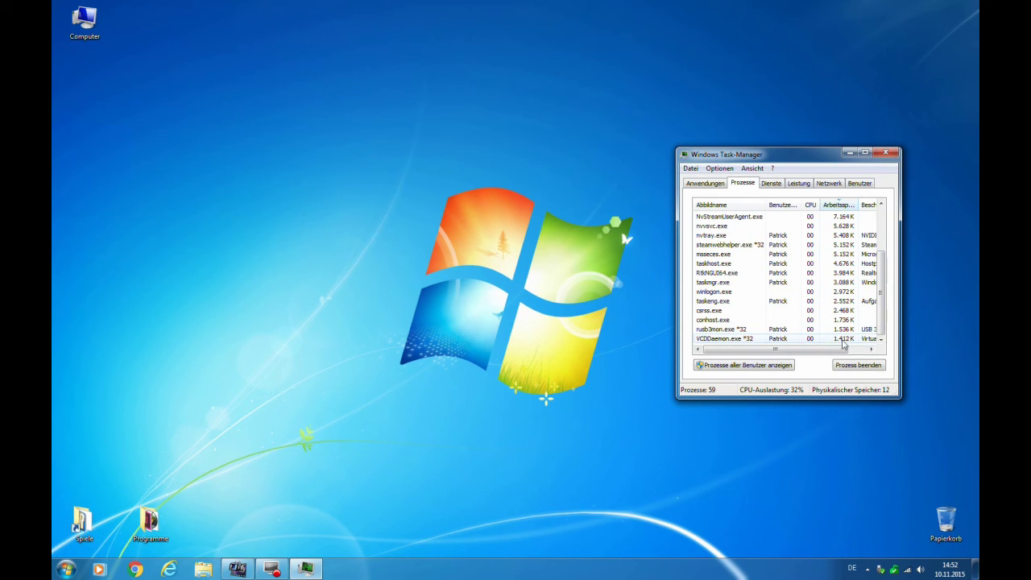
pyautogui.moveTo(881, 319); pyautogui.dragTo(884, 274)
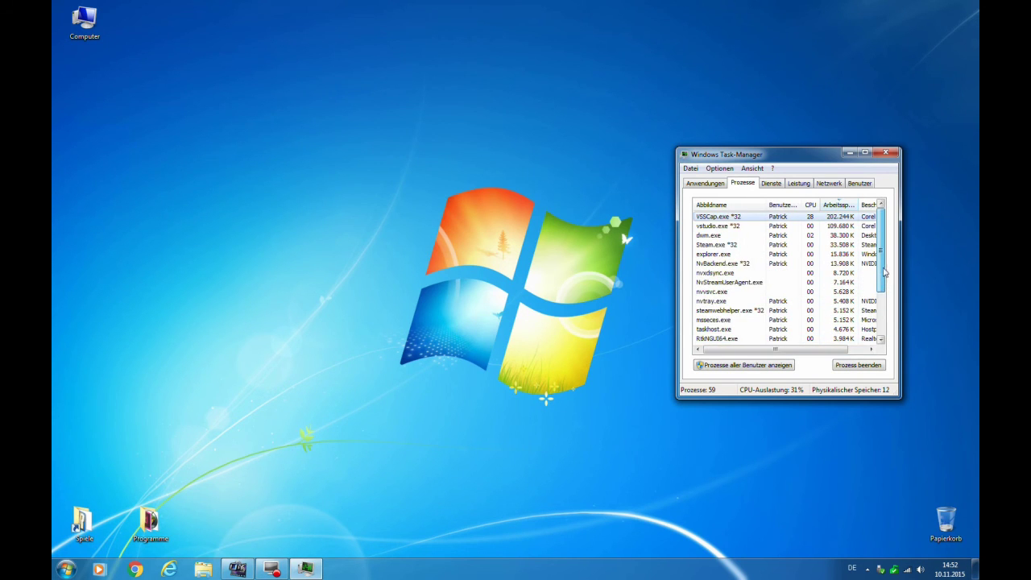
pyautogui.click(893, 153)
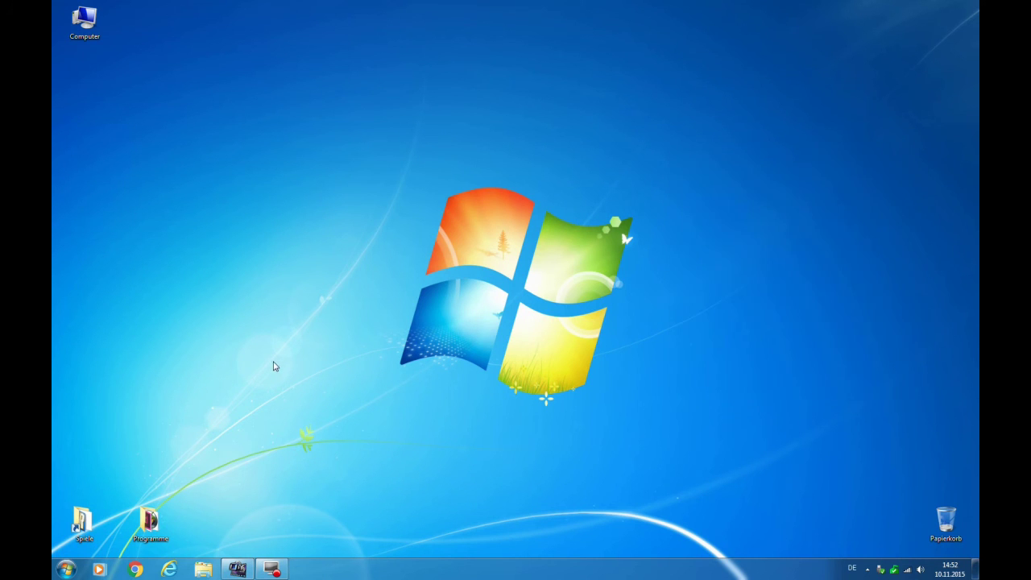